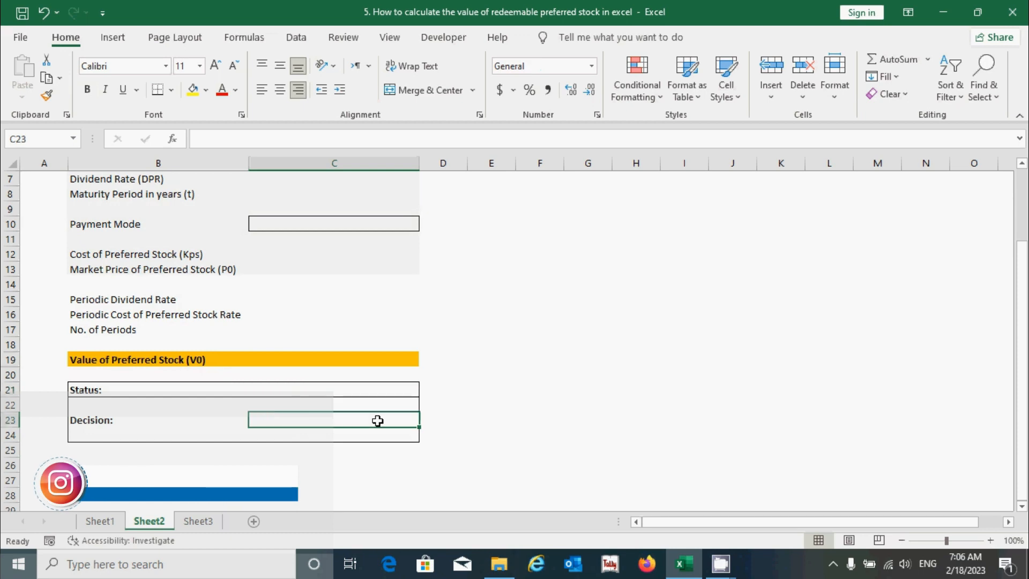
# Step: Enter 100 as the Face Value (M) in cell C6
pyautogui.scroll(2, 490, 317)
pyautogui.click(491, 319)
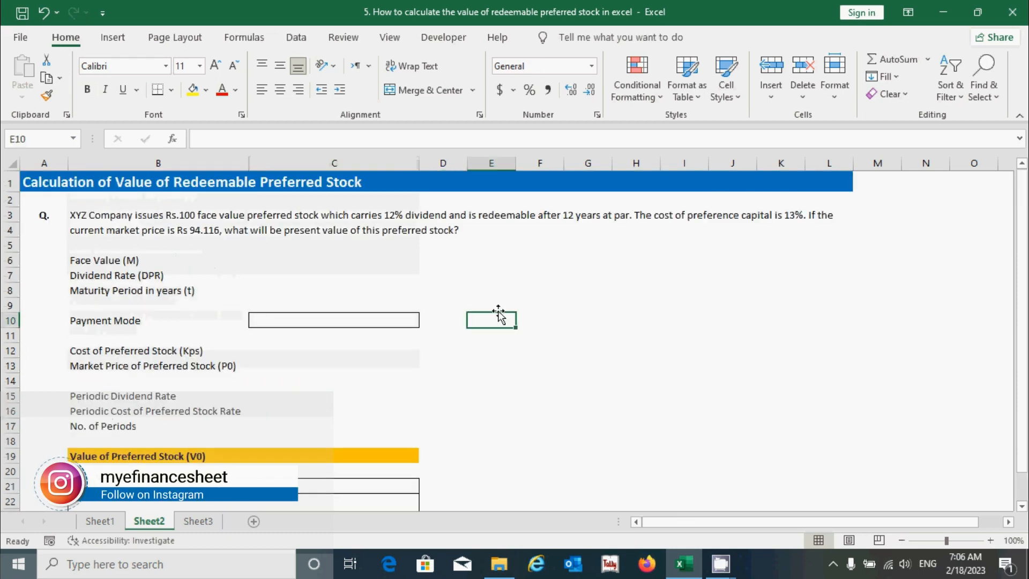
pyautogui.click(333, 259)
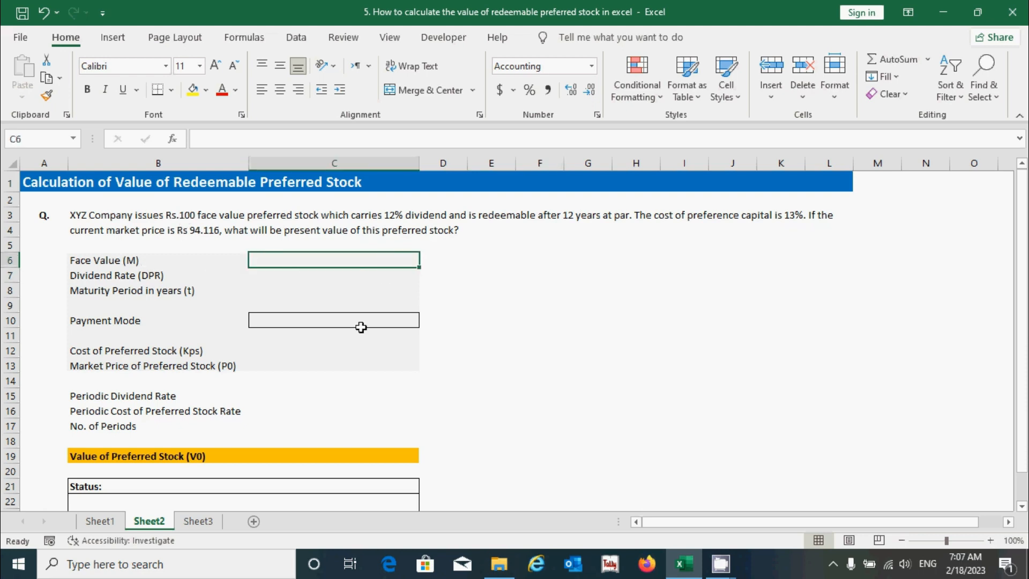
pyautogui.write('100')
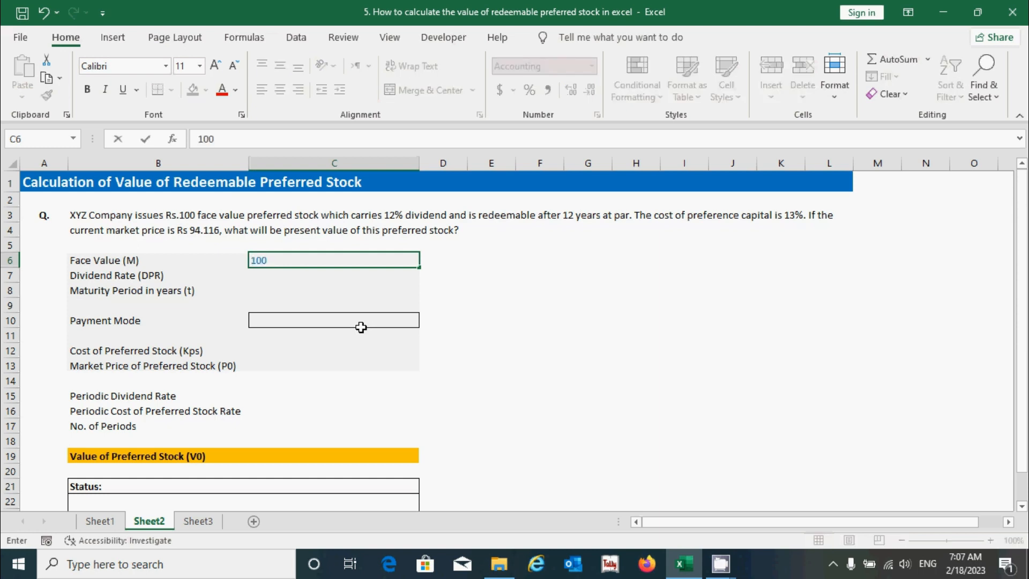
pyautogui.press('Return')
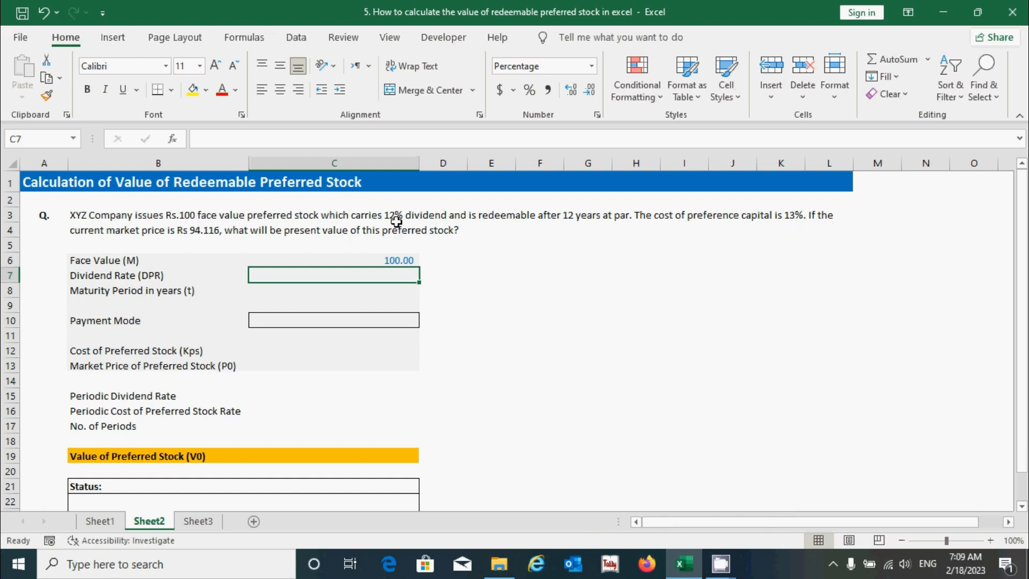
# Step: Enter 12% as the Dividend Rate (DPR) in C7 and 12 as the Maturity Period in years in C8
pyautogui.write('12%')
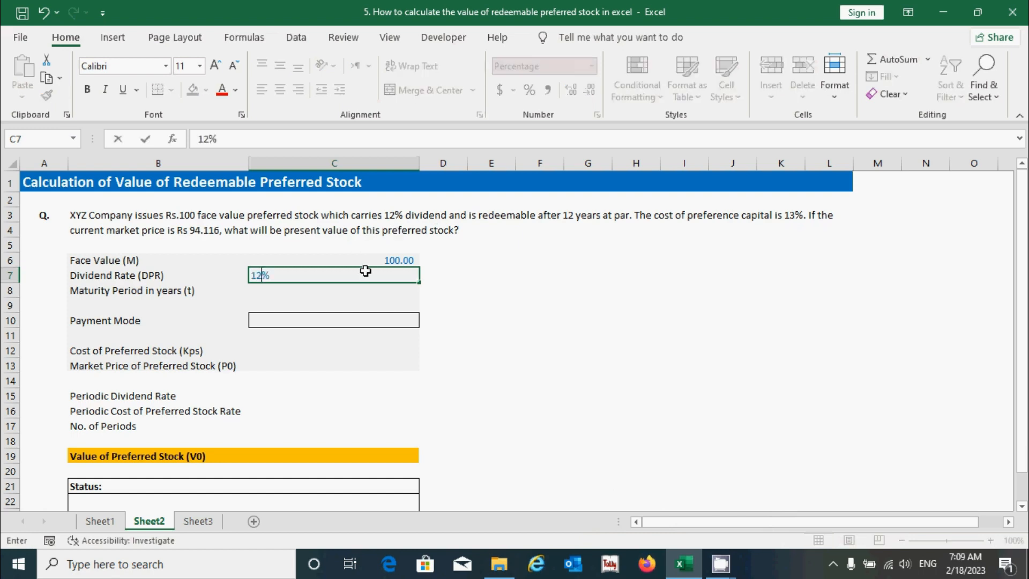
pyautogui.press('Return')
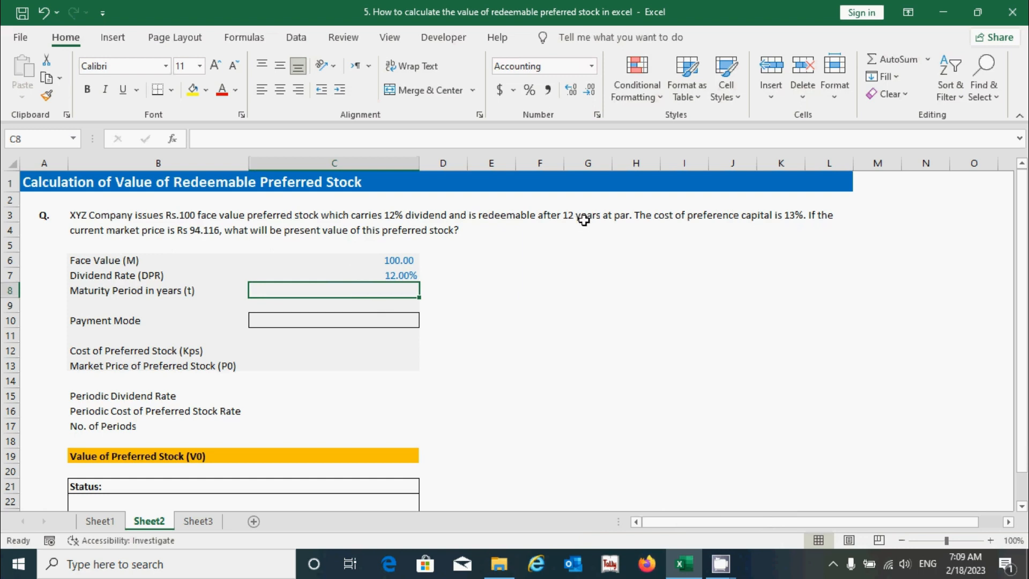
pyautogui.write('12')
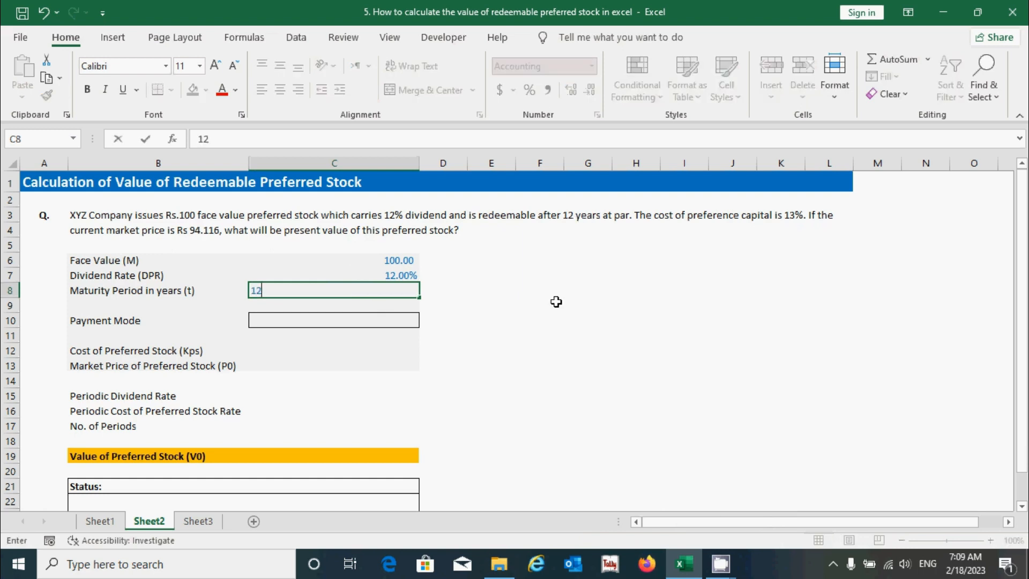
pyautogui.press('Return')
# Step: Set the Payment Mode in C10 to Annually
pyautogui.click(343, 320)
pyautogui.click(426, 321)
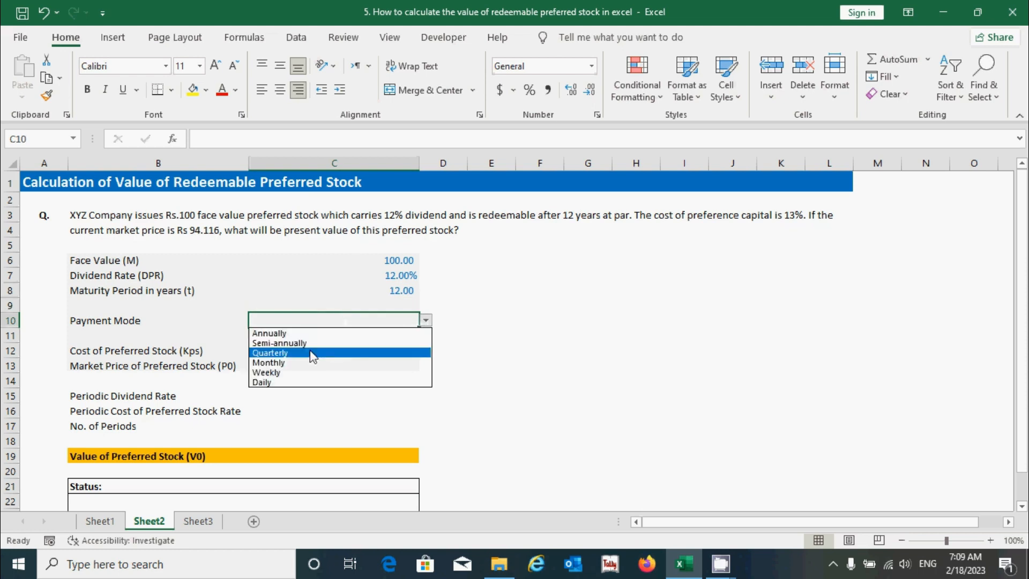
pyautogui.click(296, 333)
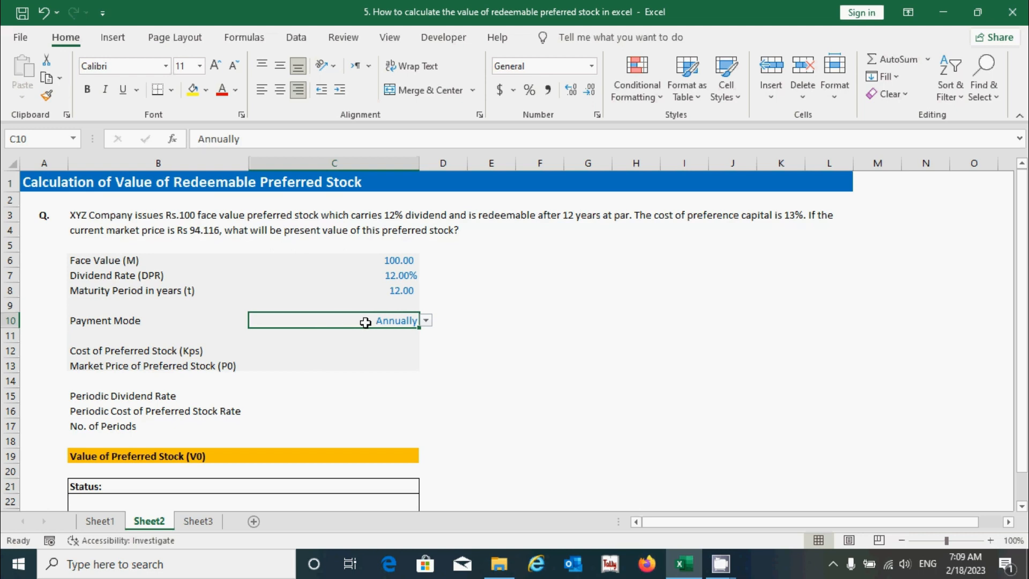
# Step: Enter 13% as the Cost of Preferred Stock in C12 and 94.116 as the Market Price in C13
pyautogui.click(373, 348)
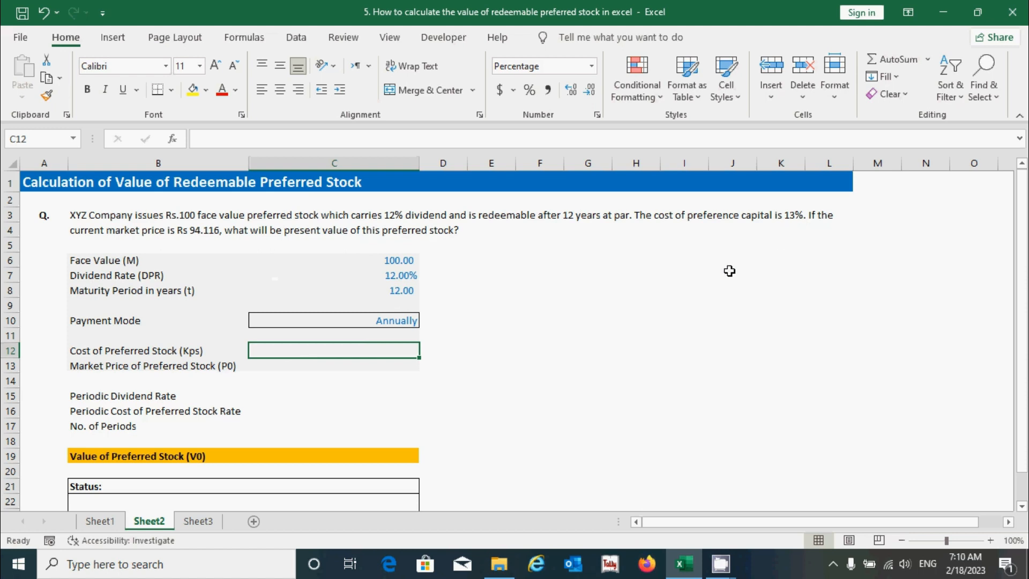
pyautogui.write('13%')
pyautogui.press('Return')
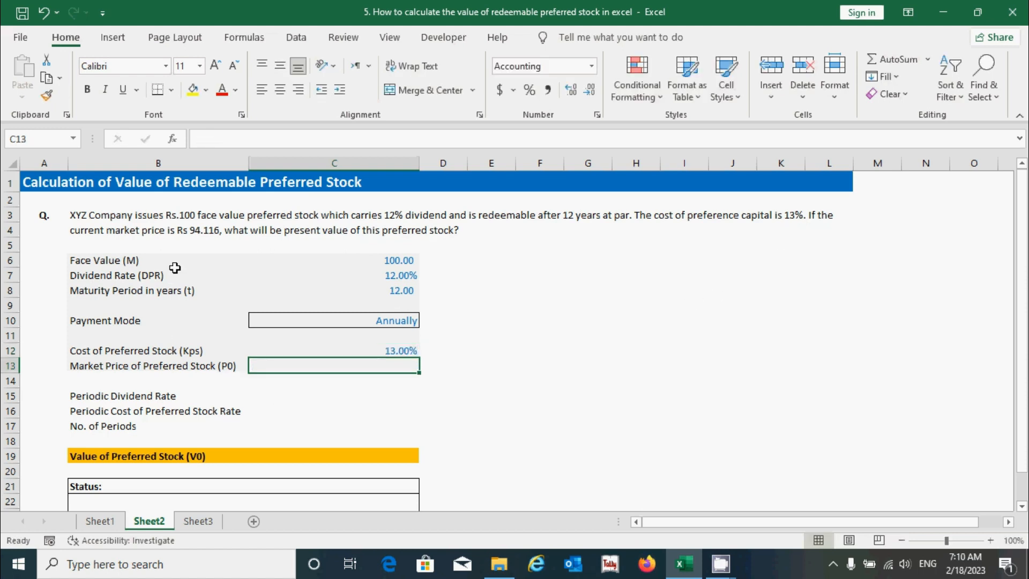
pyautogui.write('94.116')
pyautogui.hotkey('ctrl', 'Return')
pyautogui.click(353, 399)
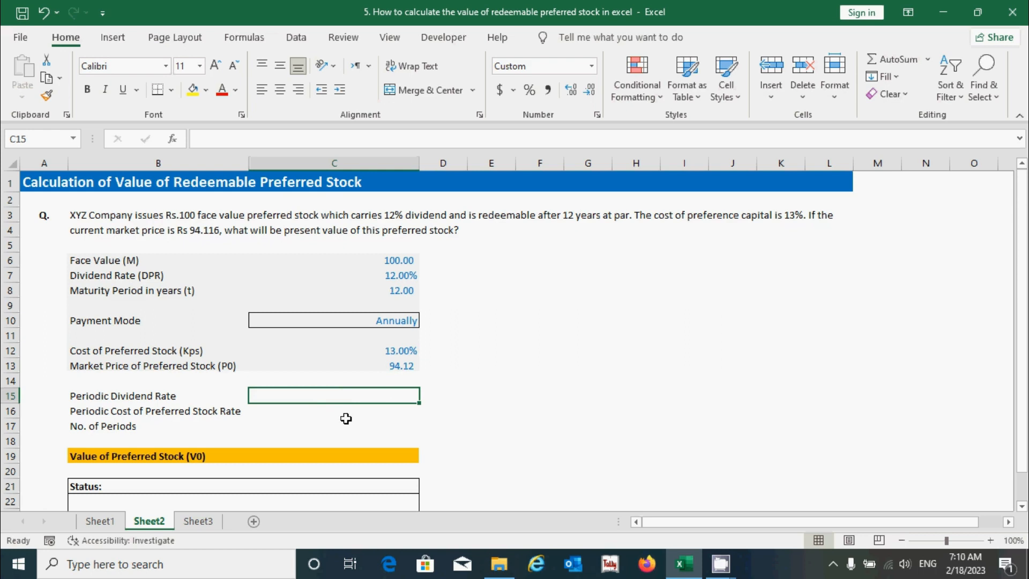
pyautogui.moveTo(319, 398); pyautogui.dragTo(327, 411)
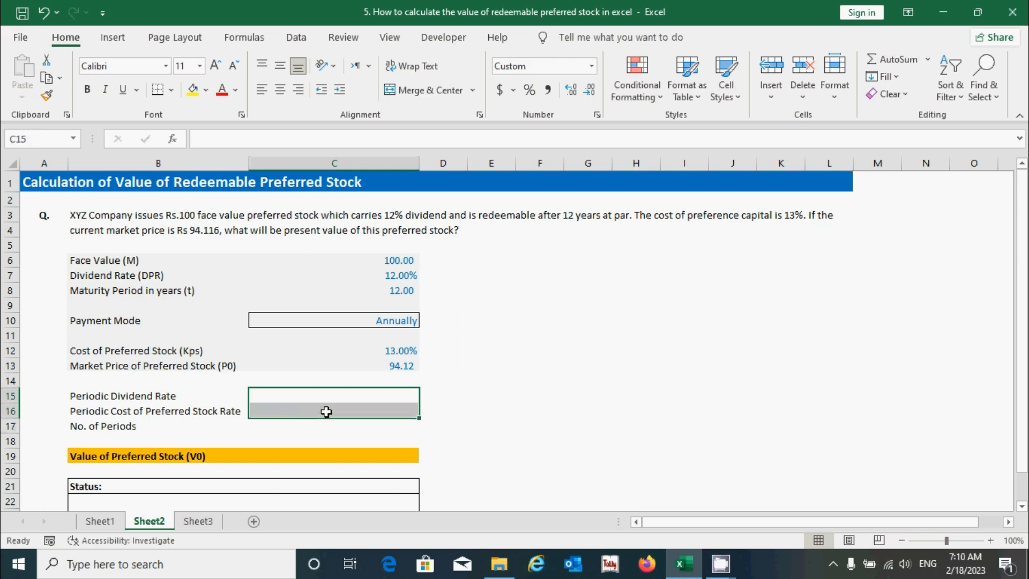
pyautogui.click(271, 428)
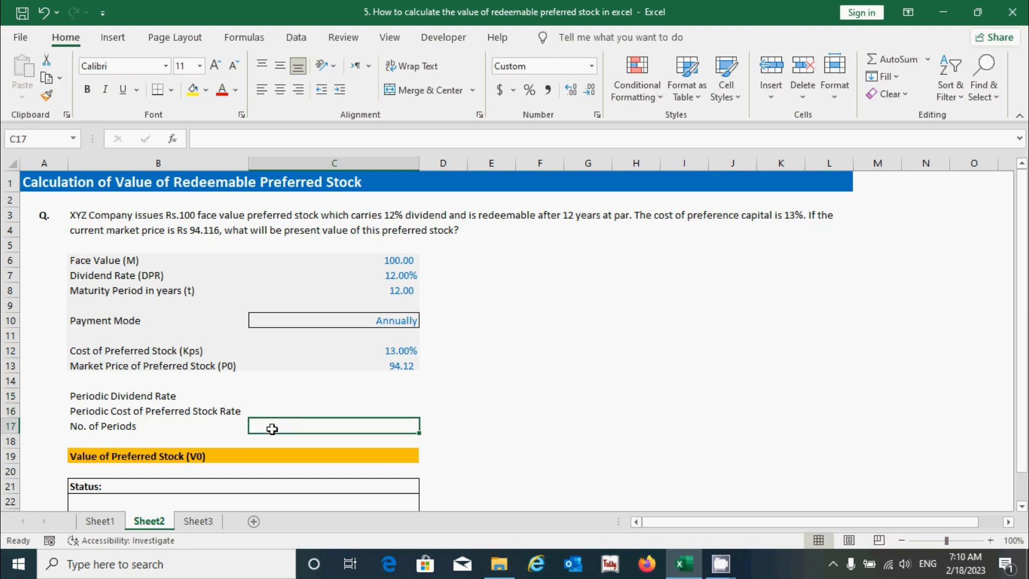
# Step: Begin the Periodic Dividend Rate formula in C15 with an IF returning C7/1 when C$10 equals "Annually", using a row-locked C$10 reference
pyautogui.click(275, 396)
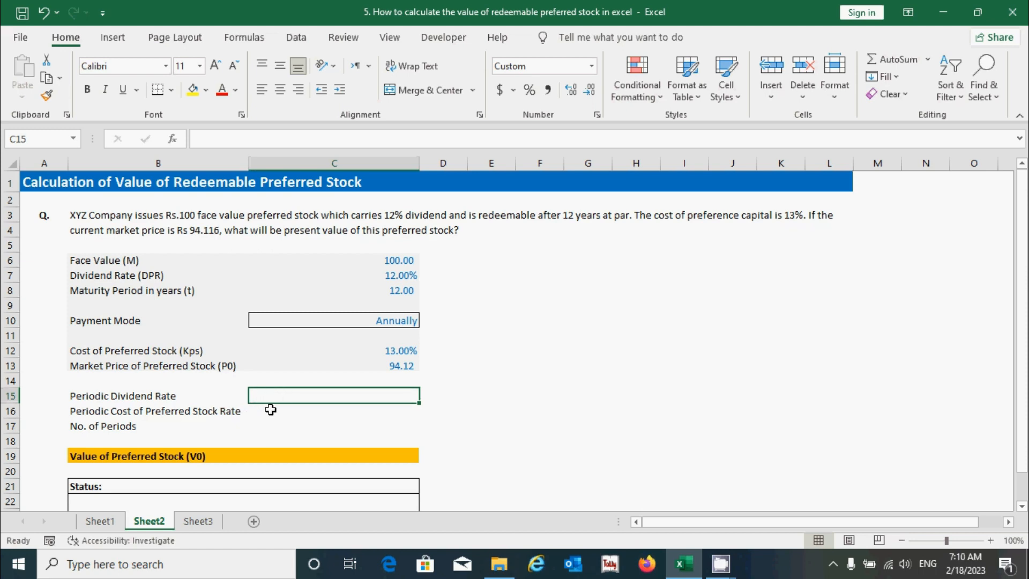
pyautogui.write('=if(')
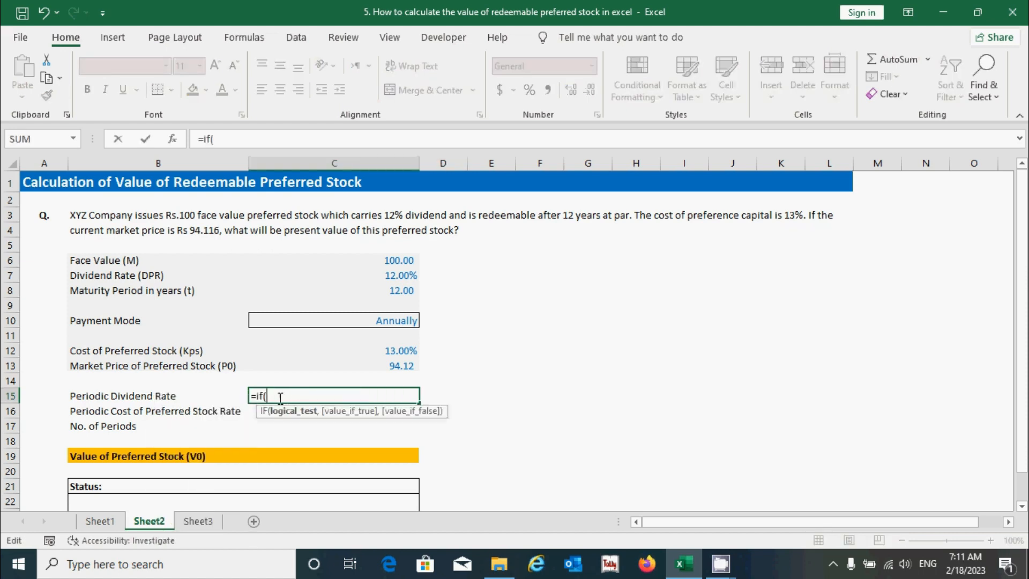
pyautogui.click(284, 319)
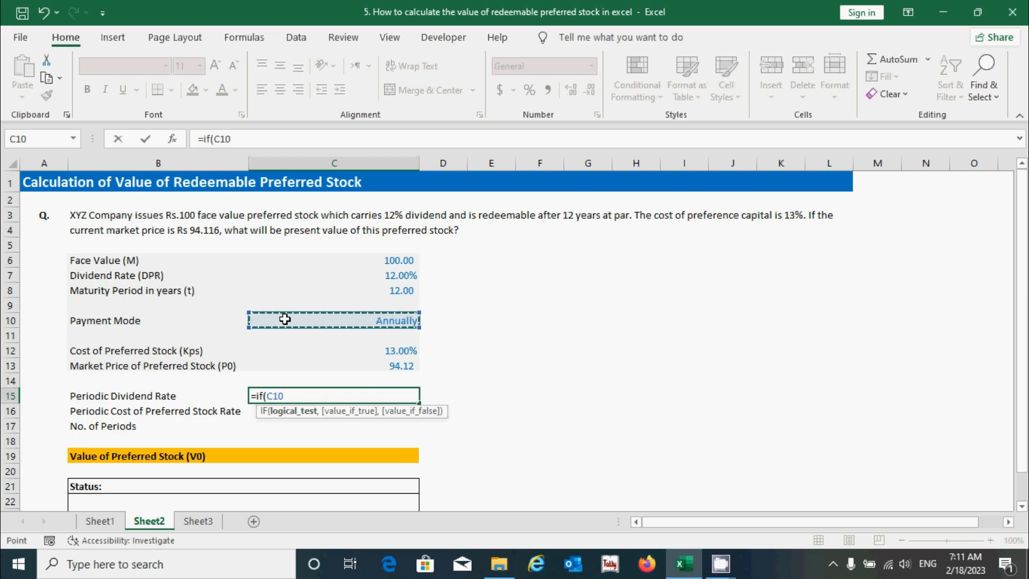
pyautogui.click(272, 395)
pyautogui.press('Right')
pyautogui.write('$10')
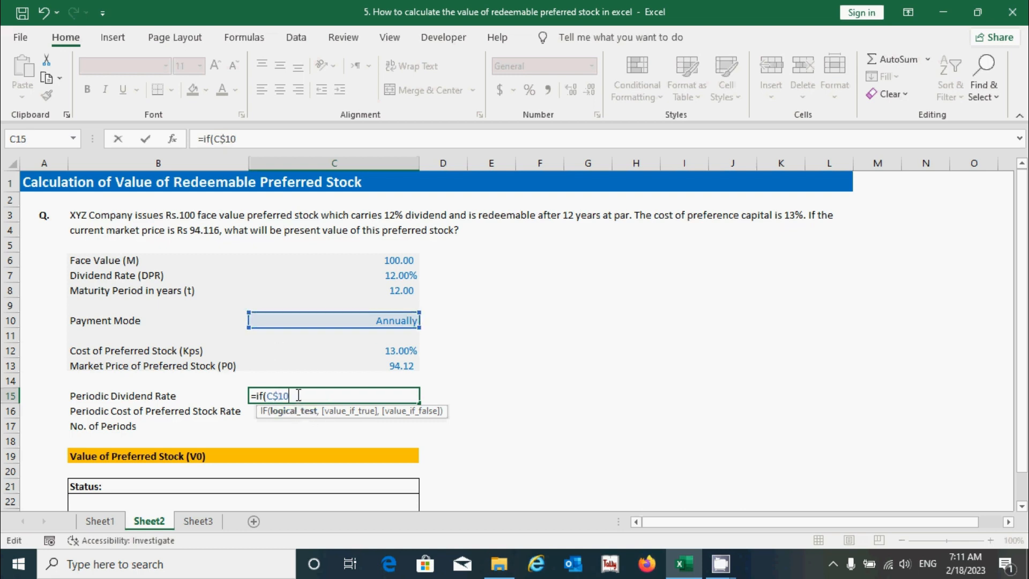
pyautogui.write('="Annually",')
pyautogui.click(382, 274)
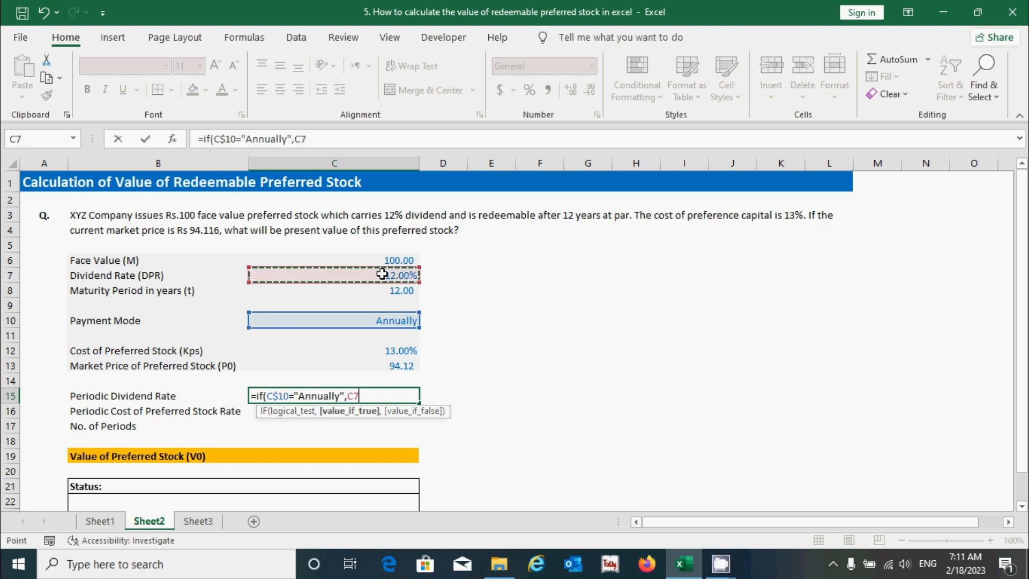
pyautogui.write('/1')
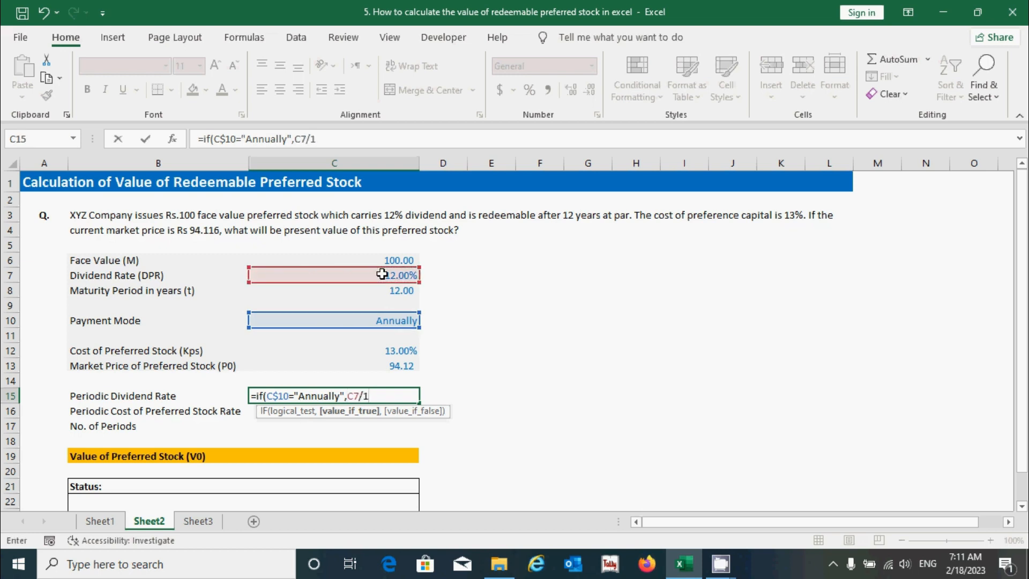
pyautogui.click(393, 396)
pyautogui.write(',')
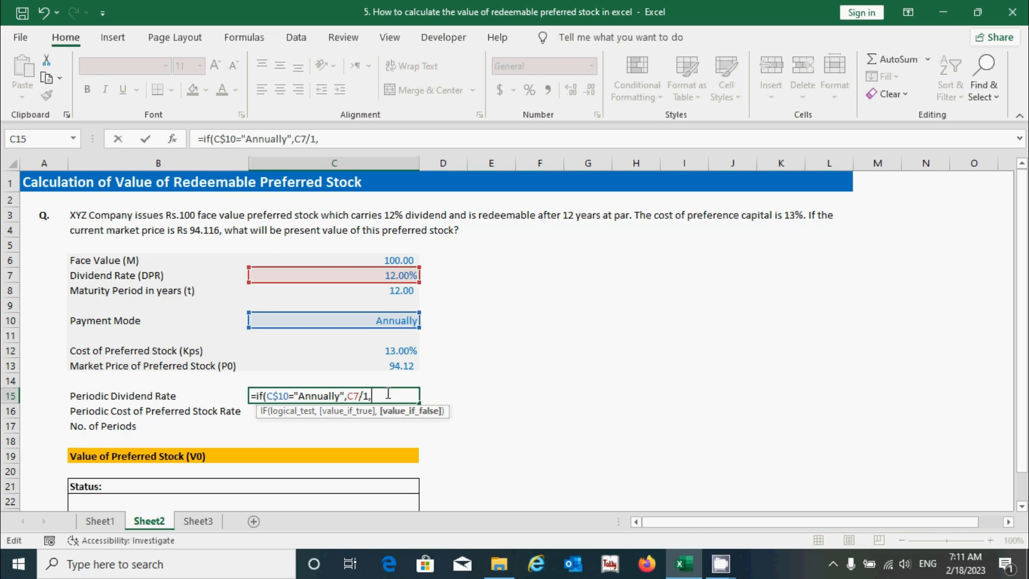
# Step: Duplicate the IF clause within the C15 formula and adapt the copy to return C7/2 when C$10 equals "Semi-annually"
pyautogui.moveTo(381, 397); pyautogui.dragTo(255, 399)
pyautogui.hotkey('ctrl', 'c')
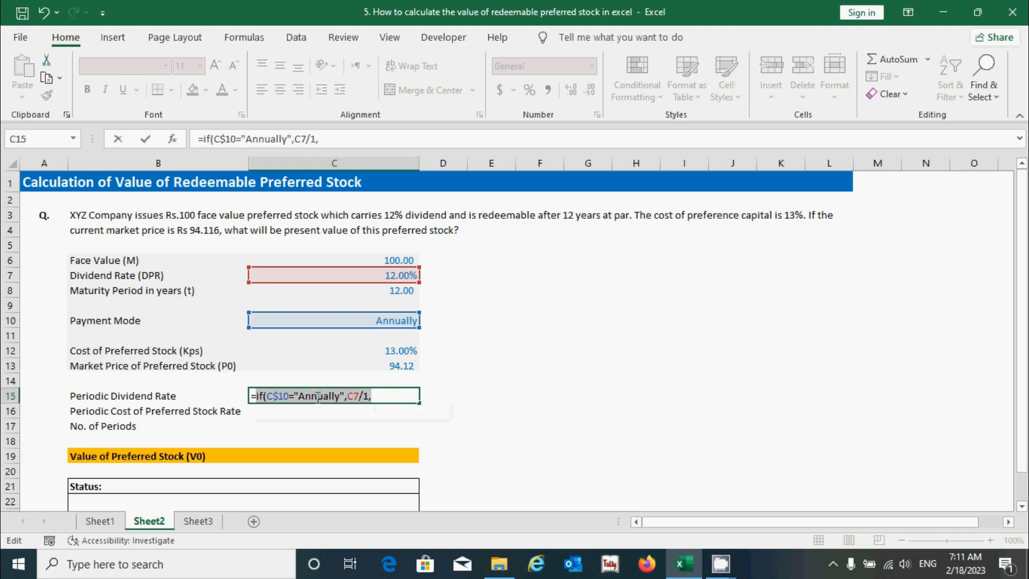
pyautogui.click(389, 394)
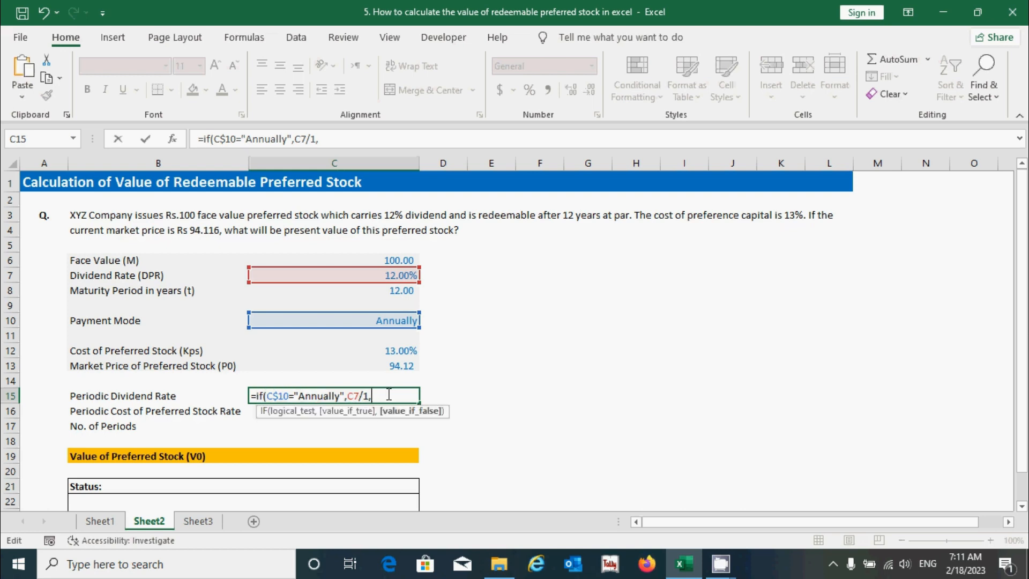
pyautogui.hotkey('ctrl', 'v')
pyautogui.click(420, 397)
pyautogui.press('BackSpace')
pyautogui.write('Semi')
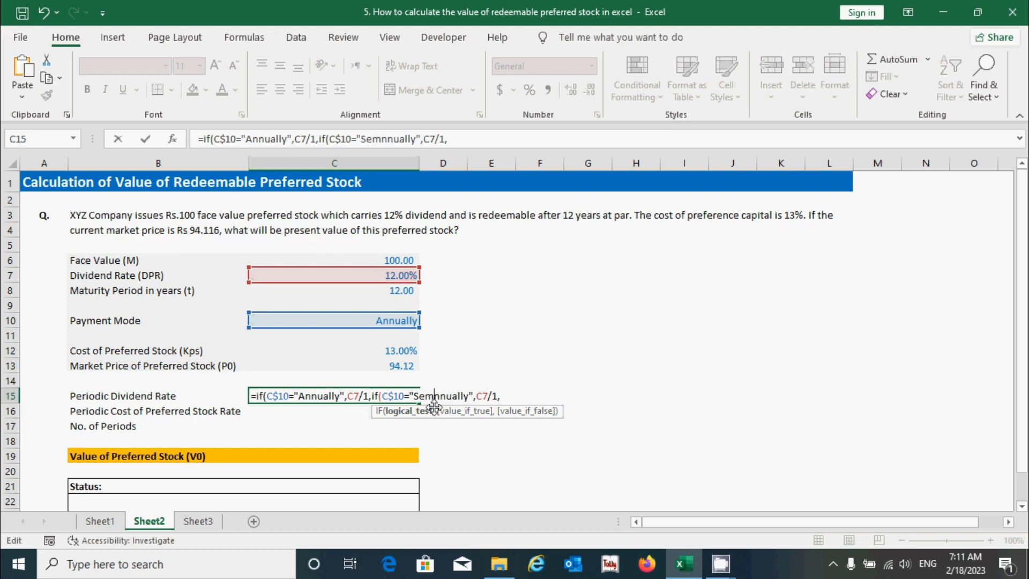
pyautogui.write('-a')
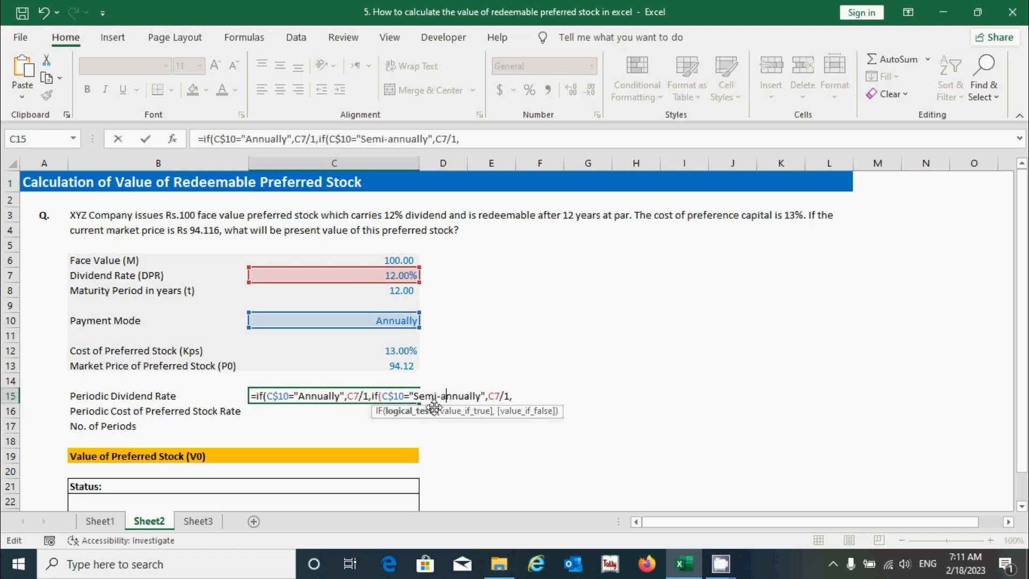
pyautogui.click(510, 396)
pyautogui.press('BackSpace')
pyautogui.write('2')
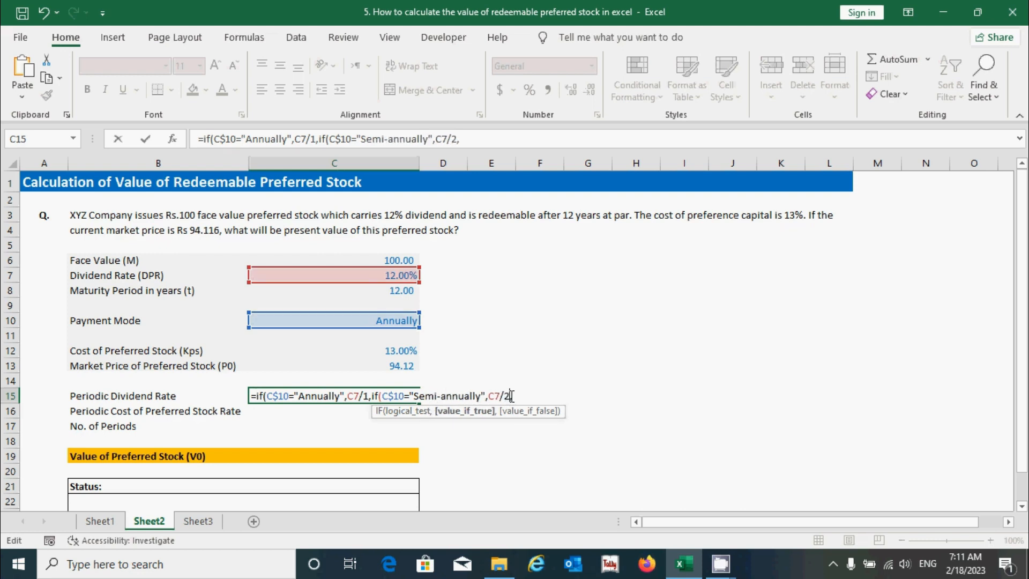
pyautogui.click(514, 396)
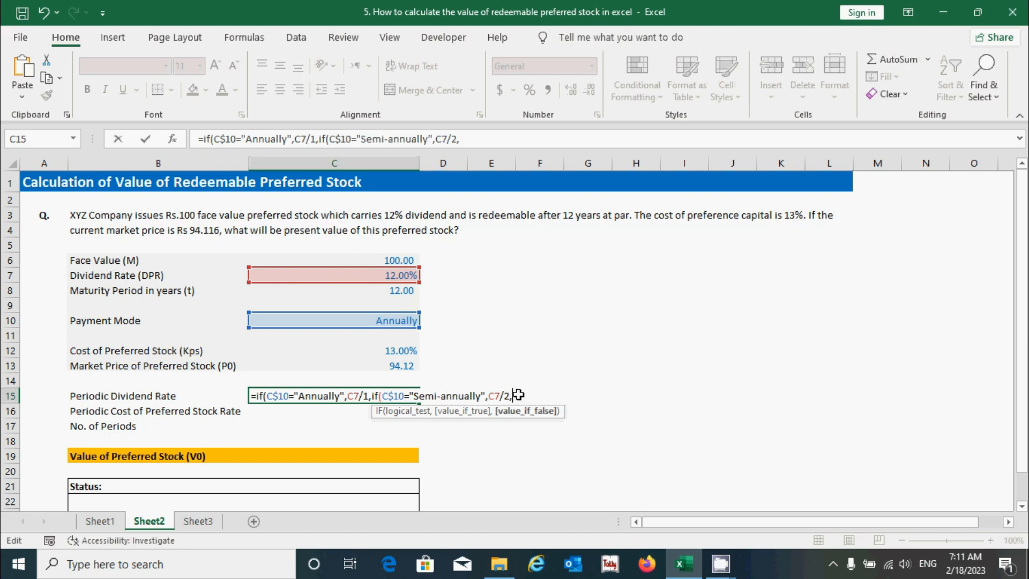
# Step: Complete the C15 formula with nested IFs for "Quarterly" (C7/4), "Monthly" (C7/12) and "Weekly" (C7/52), otherwise C7/365
pyautogui.moveTo(513, 396); pyautogui.dragTo(371, 396)
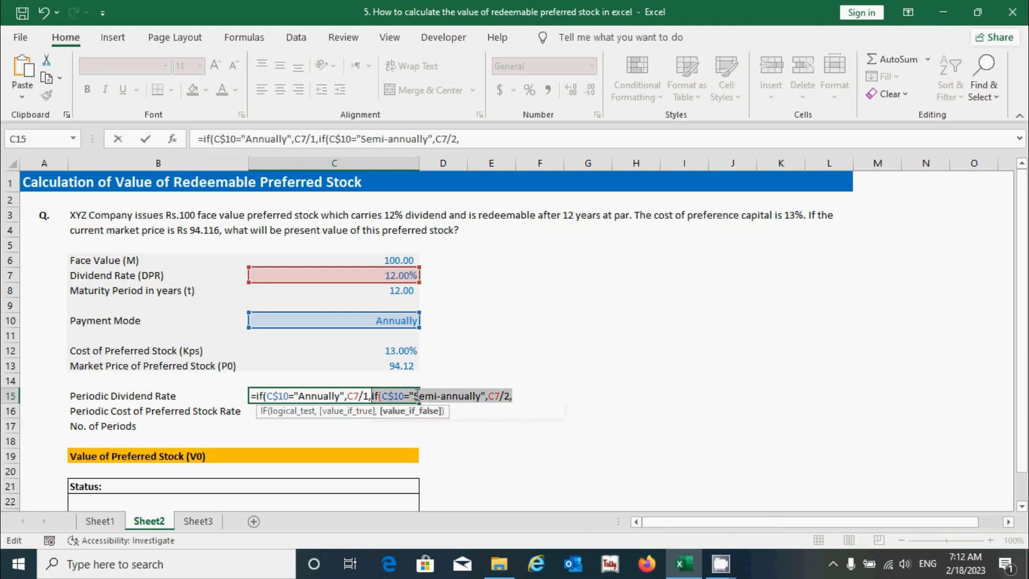
pyautogui.click(513, 396)
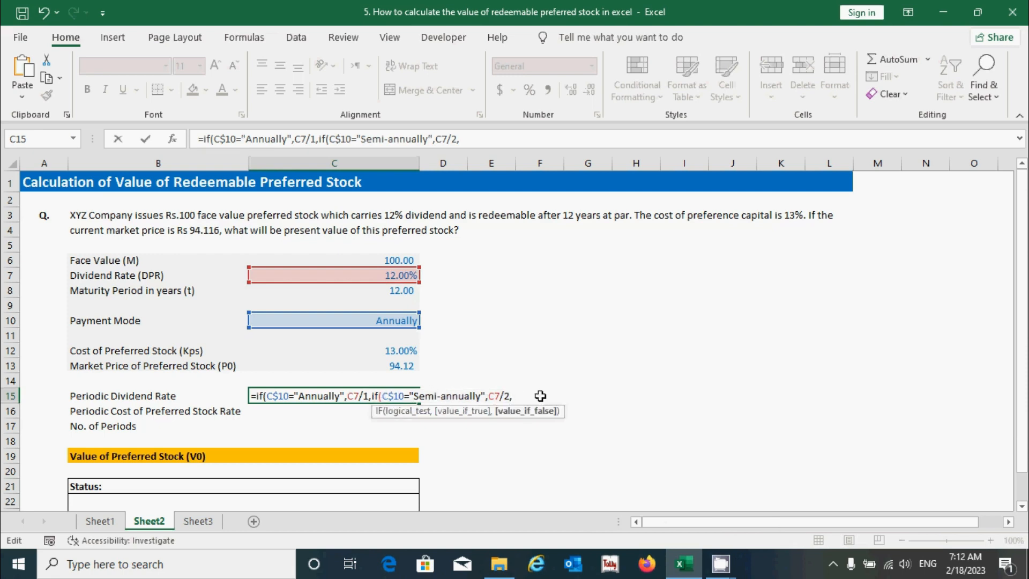
pyautogui.write('if(C$10="Quarterly",C7/4,if(C$10="Monthly",C7/12,if(C$10="Weekly",C7/52,C7/365')
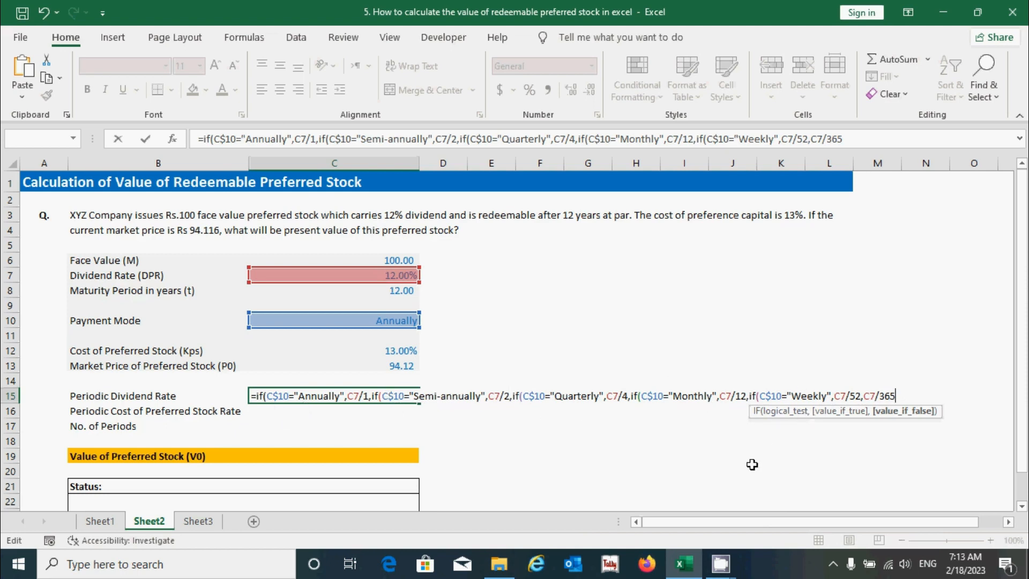
pyautogui.write(')))))')
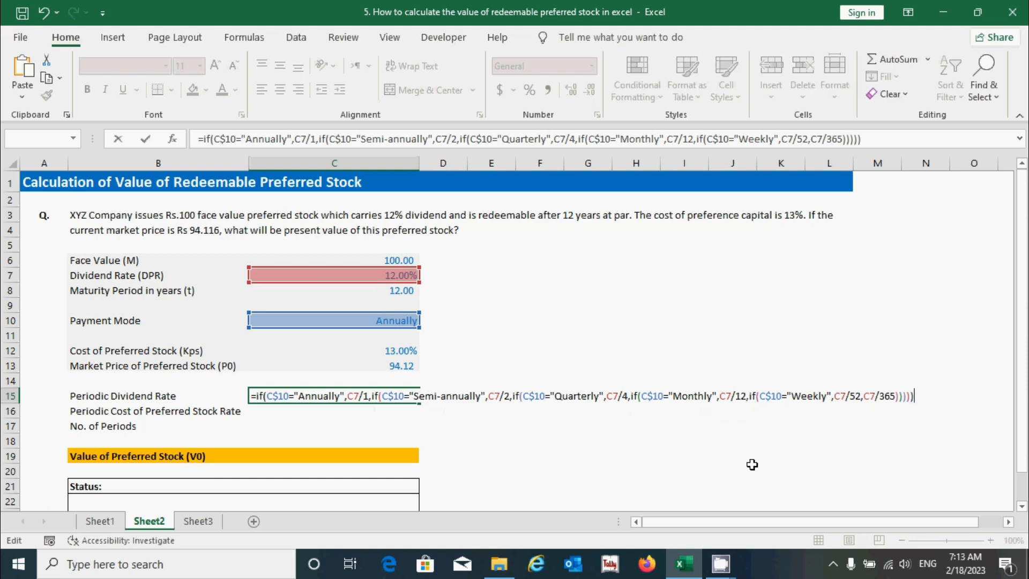
pyautogui.press('Return')
# Step: Fill the Periodic Dividend Rate formula from C15 down into C16
pyautogui.click(402, 395)
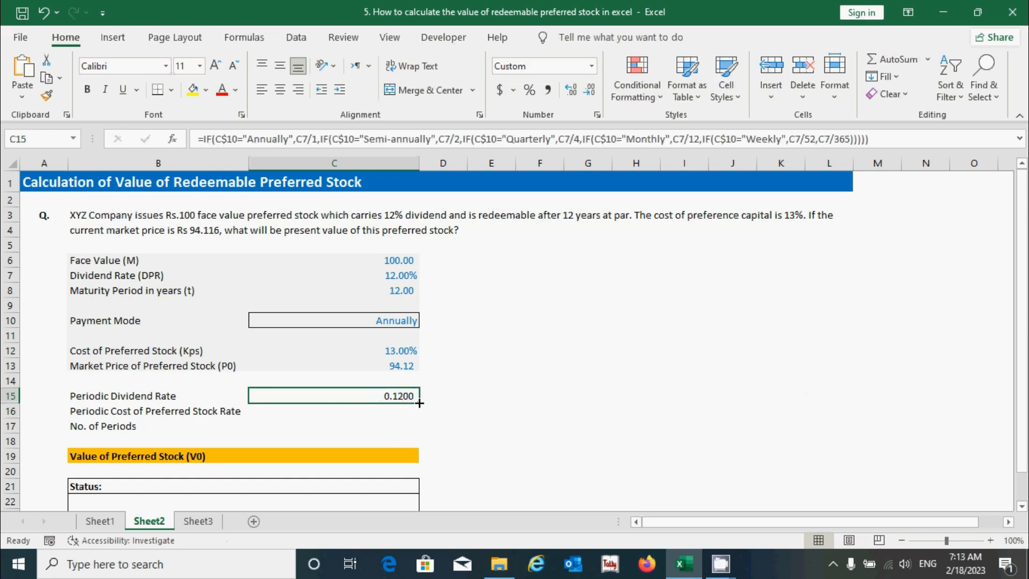
pyautogui.moveTo(419, 403); pyautogui.dragTo(416, 418)
# Step: Repoint the C8 references in the Periodic Cost of Preferred Stock Rate formula in C16 to the Cost of Preferred Stock in C12
pyautogui.click(391, 409)
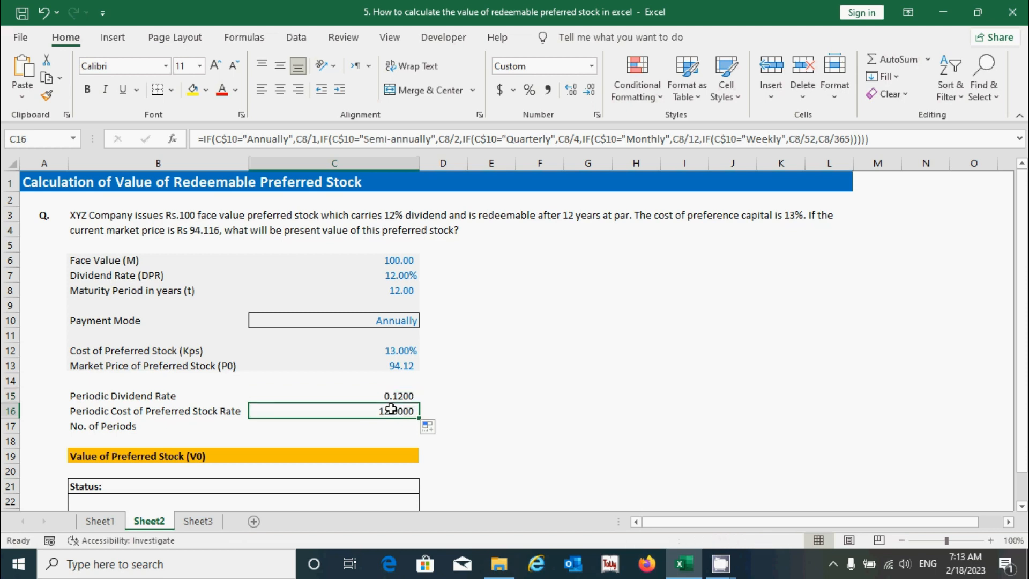
pyautogui.doubleClick(391, 409)
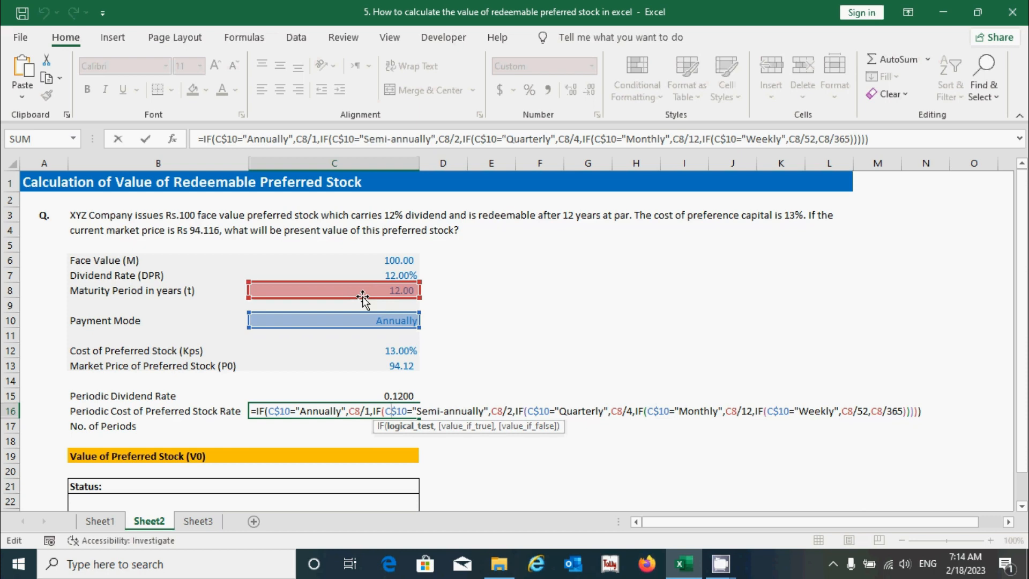
pyautogui.moveTo(363, 296); pyautogui.dragTo(364, 356)
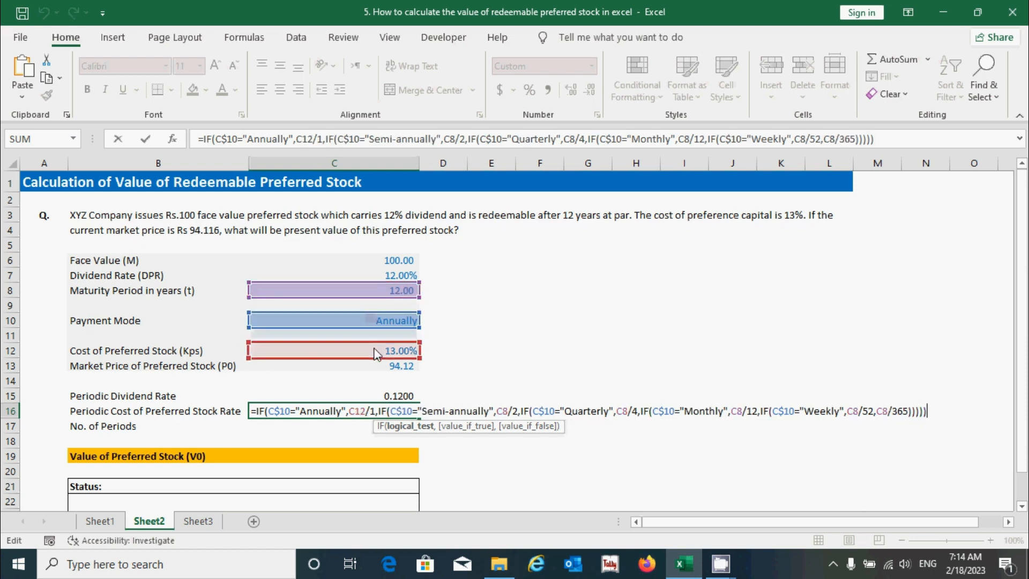
pyautogui.moveTo(391, 296); pyautogui.dragTo(397, 355)
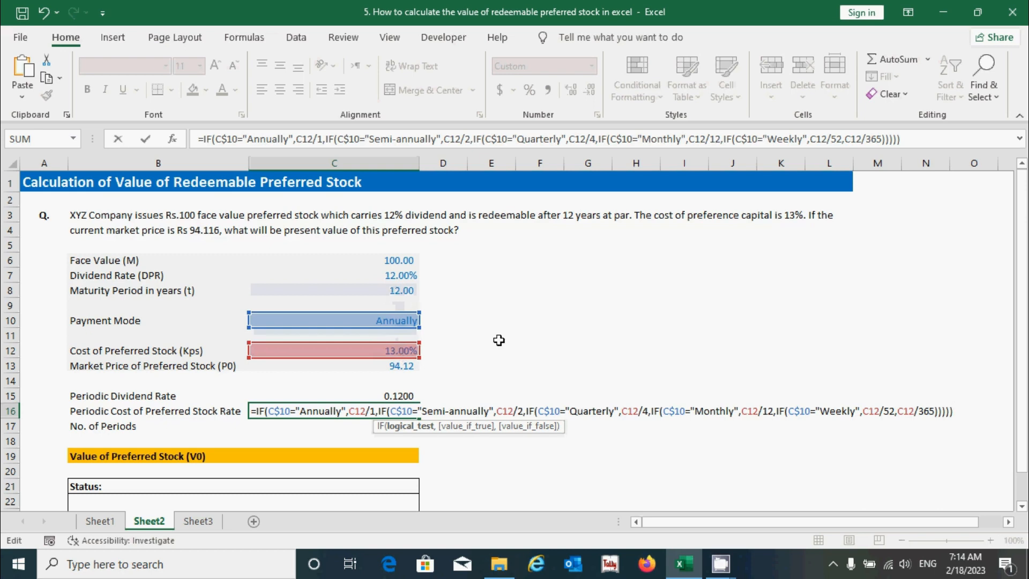
pyautogui.press('Return')
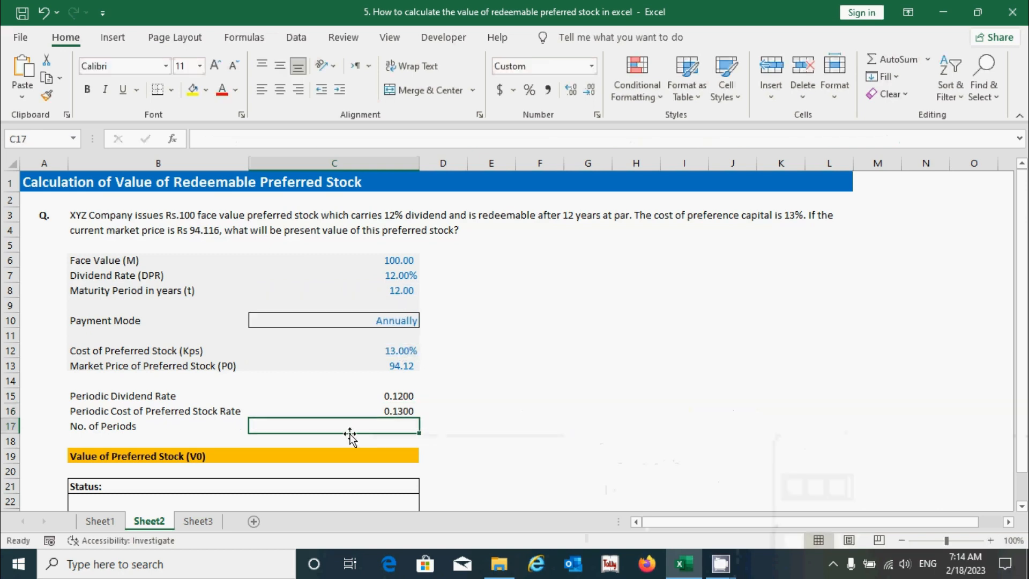
# Step: Copy the C15 formula into No. of Periods in C17 and repoint its C9 references to the Maturity Period in C8
pyautogui.click(395, 397)
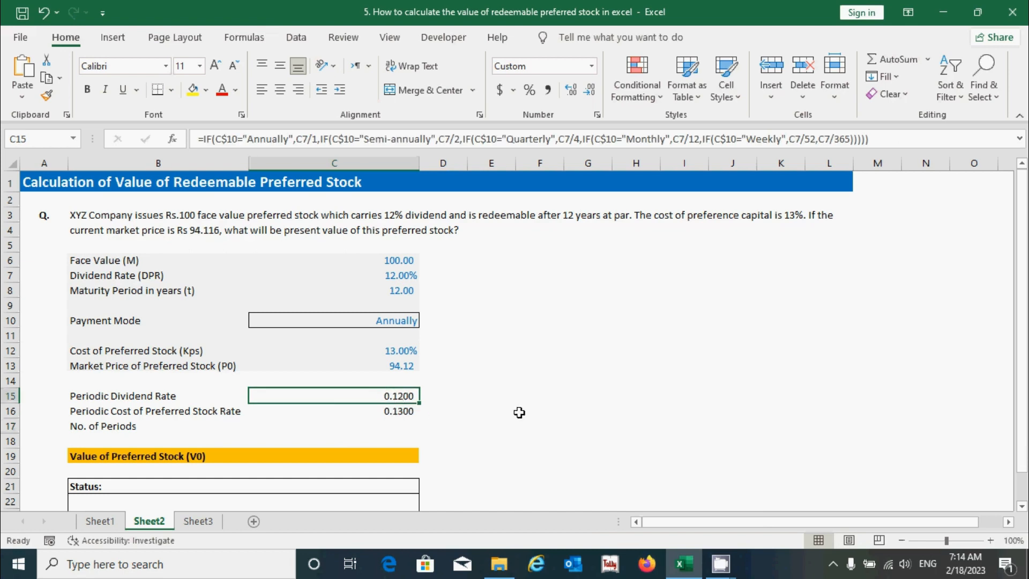
pyautogui.hotkey('ctrl', 'c')
pyautogui.click(402, 425)
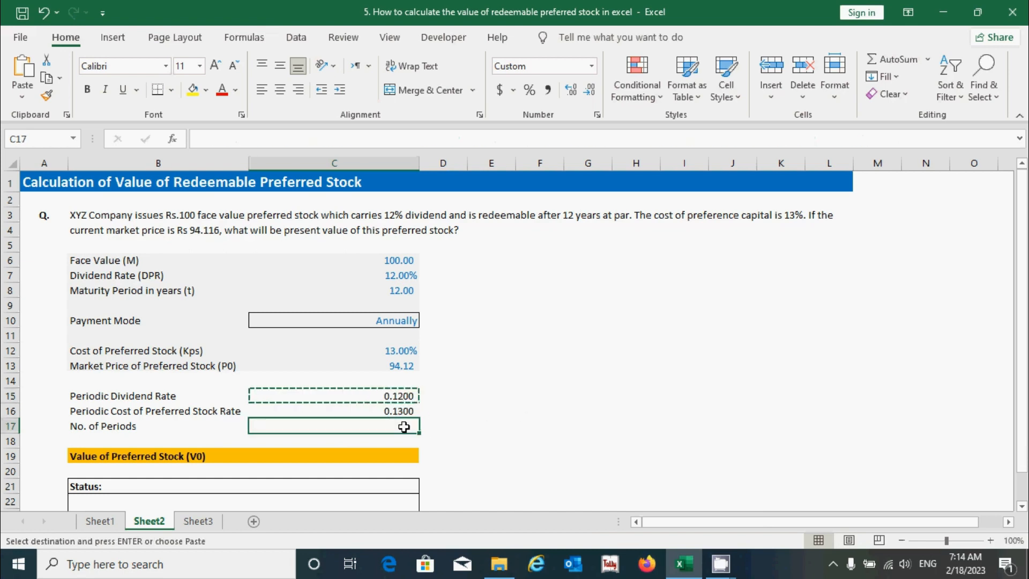
pyautogui.hotkey('ctrl', 'v')
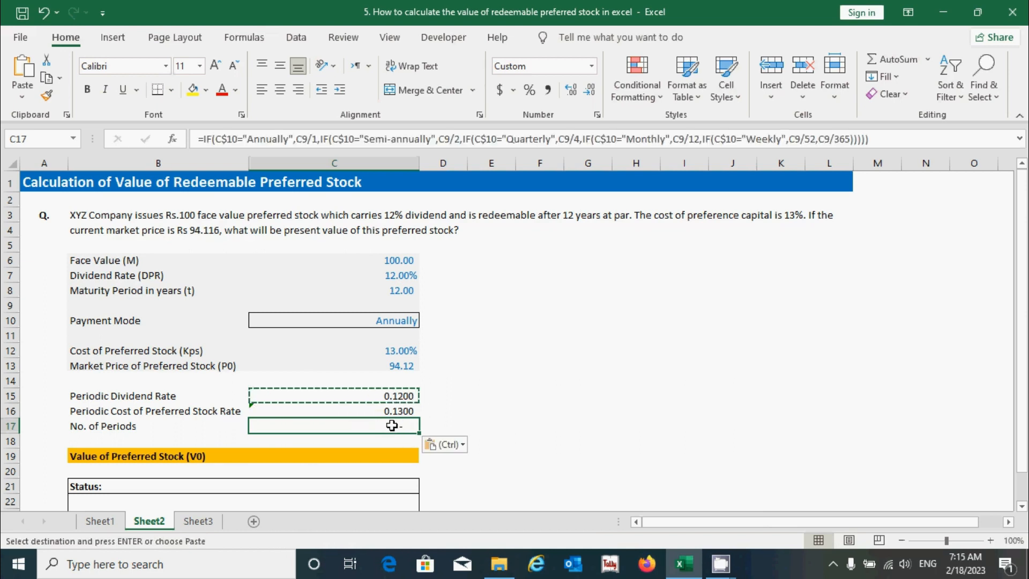
pyautogui.doubleClick(391, 425)
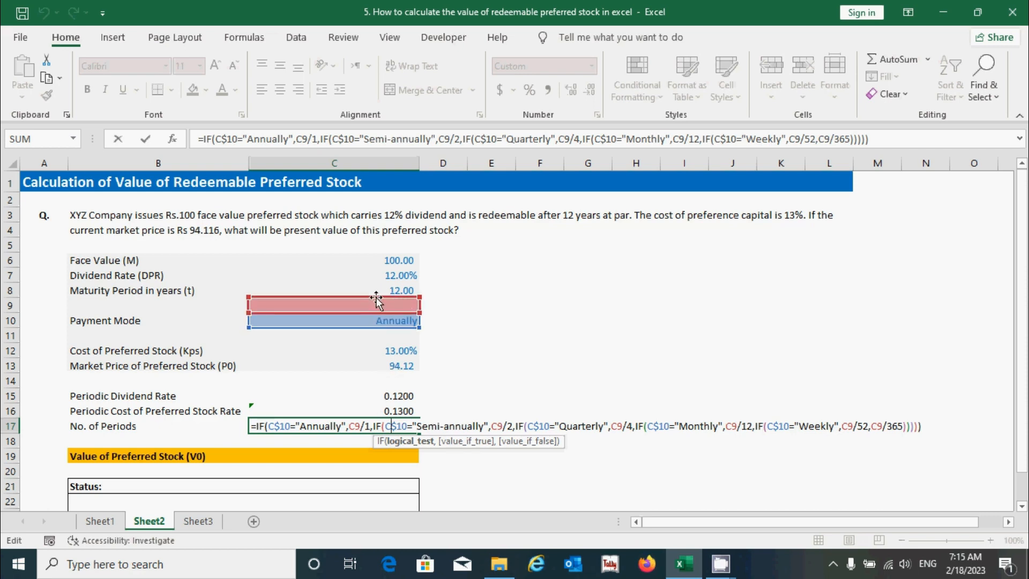
pyautogui.moveTo(372, 300); pyautogui.dragTo(419, 294)
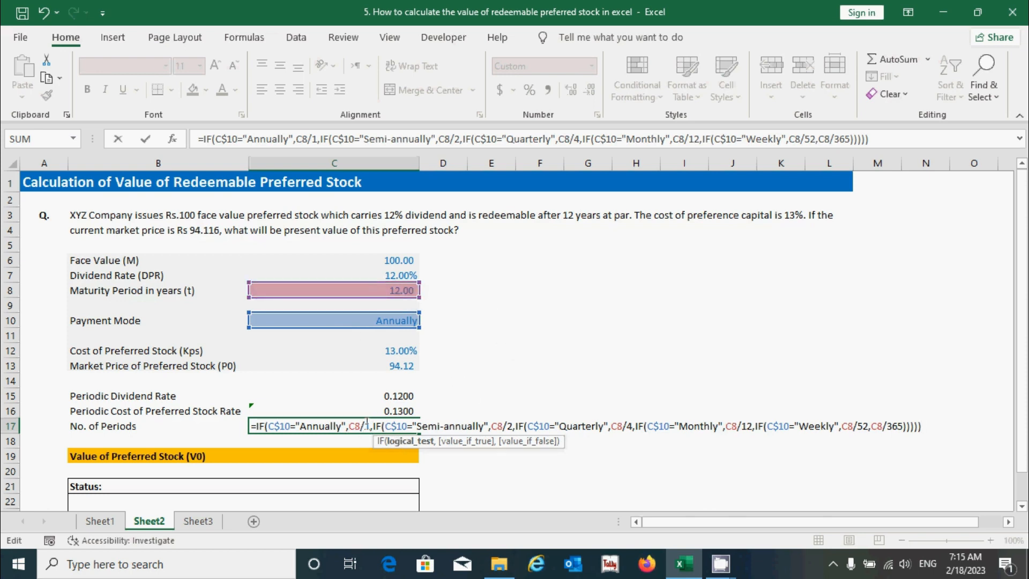
# Step: Replace every division in the C17 formula with multiplication, giving C8*1, C8*2, C8*4, C8*12, C8*52 and C8*365
pyautogui.click(371, 426)
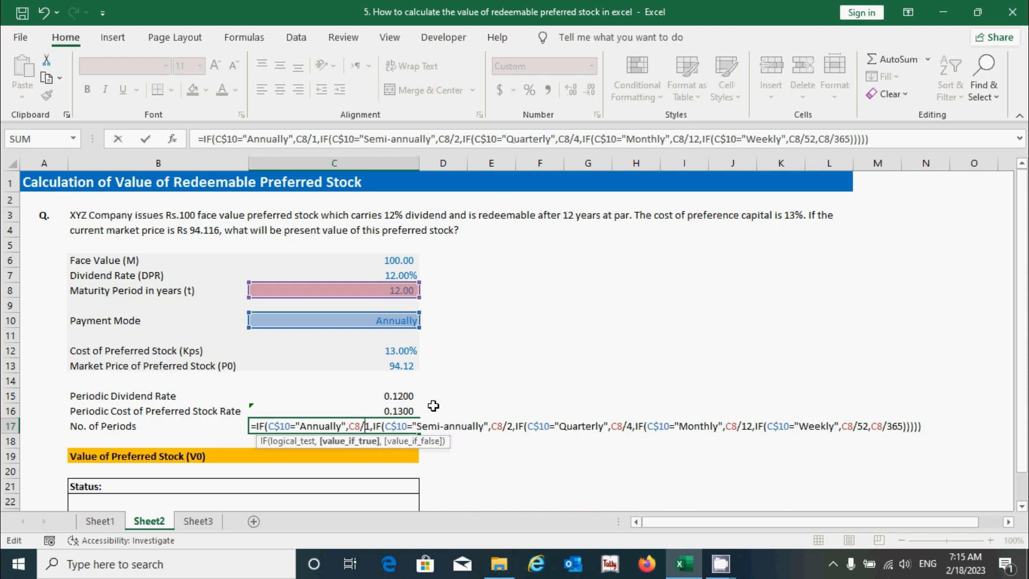
pyautogui.press('BackSpace')
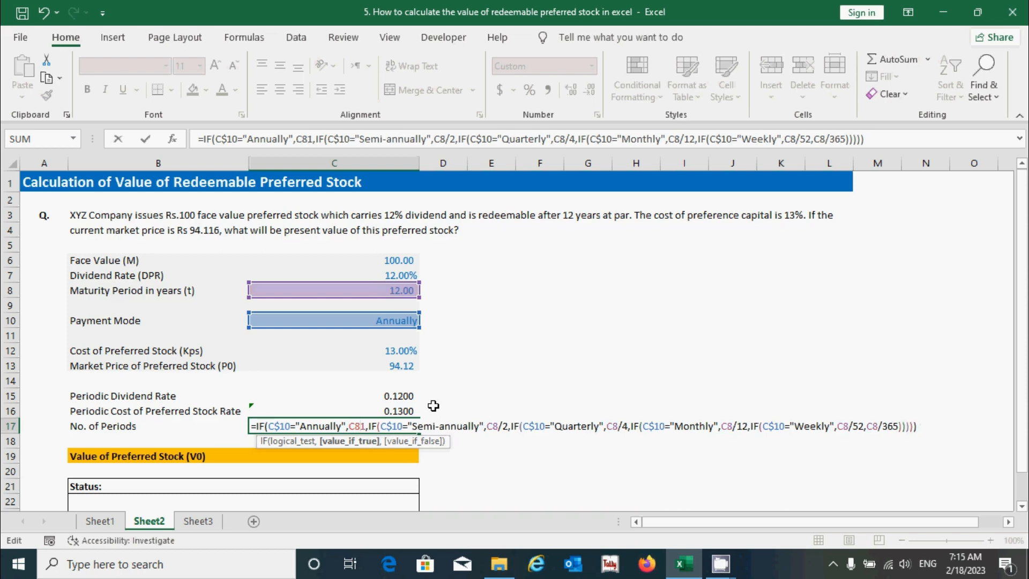
pyautogui.write('*')
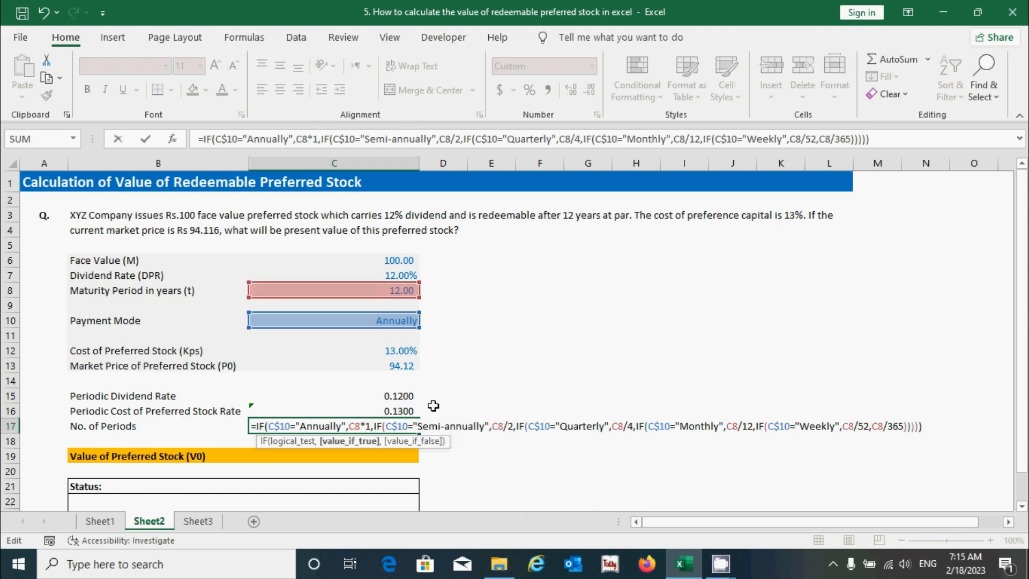
pyautogui.click(509, 426)
pyautogui.press('BackSpace')
pyautogui.write('*')
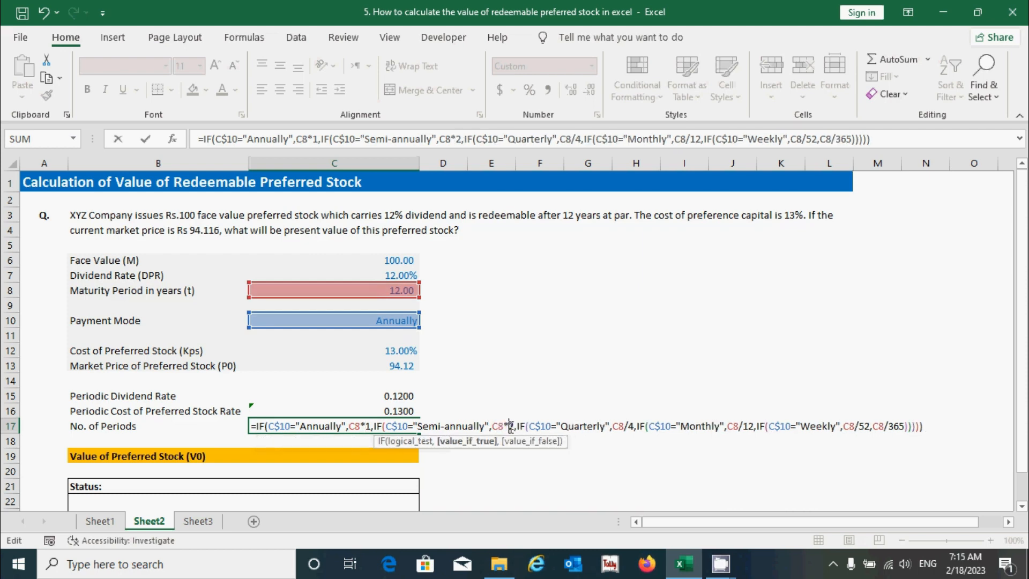
pyautogui.click(631, 425)
pyautogui.press('BackSpace')
pyautogui.press('*')
pyautogui.click(742, 426)
pyautogui.press('BackSpace')
pyautogui.press('*')
pyautogui.click(856, 426)
pyautogui.press('BackSpace')
pyautogui.press('*')
pyautogui.click(891, 426)
pyautogui.press('BackSpace')
pyautogui.write('*')
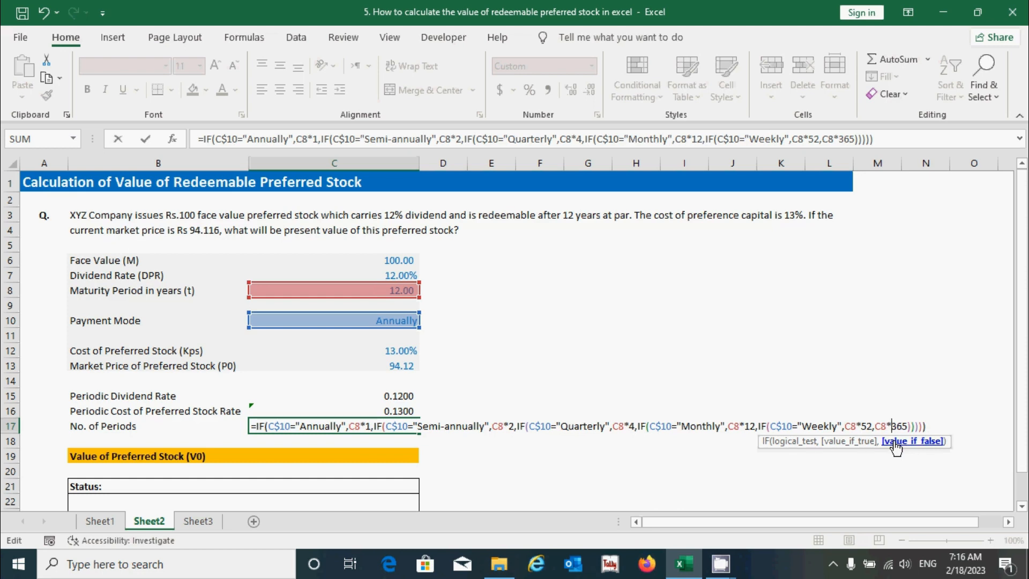
pyautogui.press('Return')
pyautogui.click(521, 429)
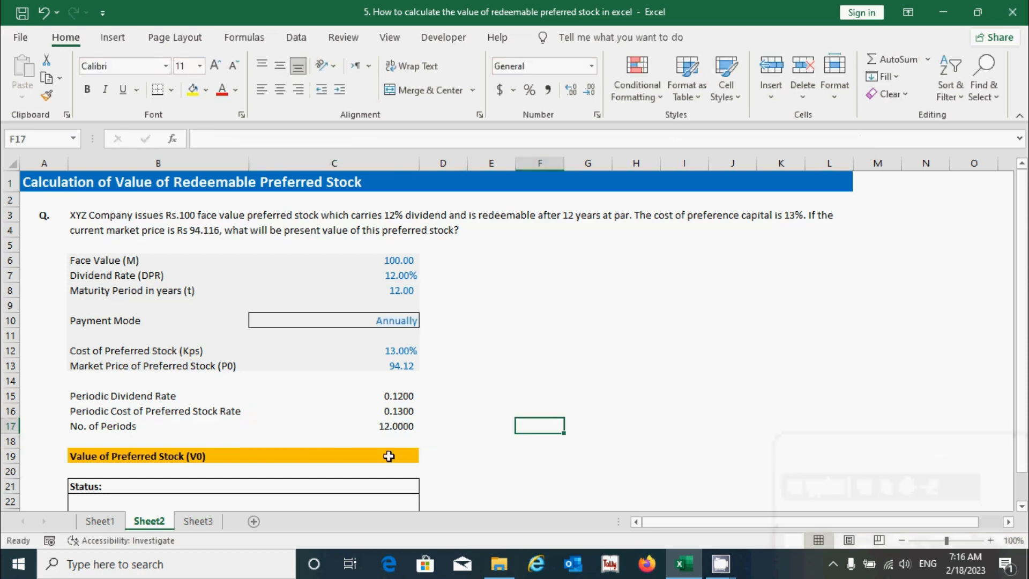
# Step: Begin the Value of Preferred Stock formula in C19 with the periodic dividend =(C15*C6) followed by a multiplication sign
pyautogui.click(386, 454)
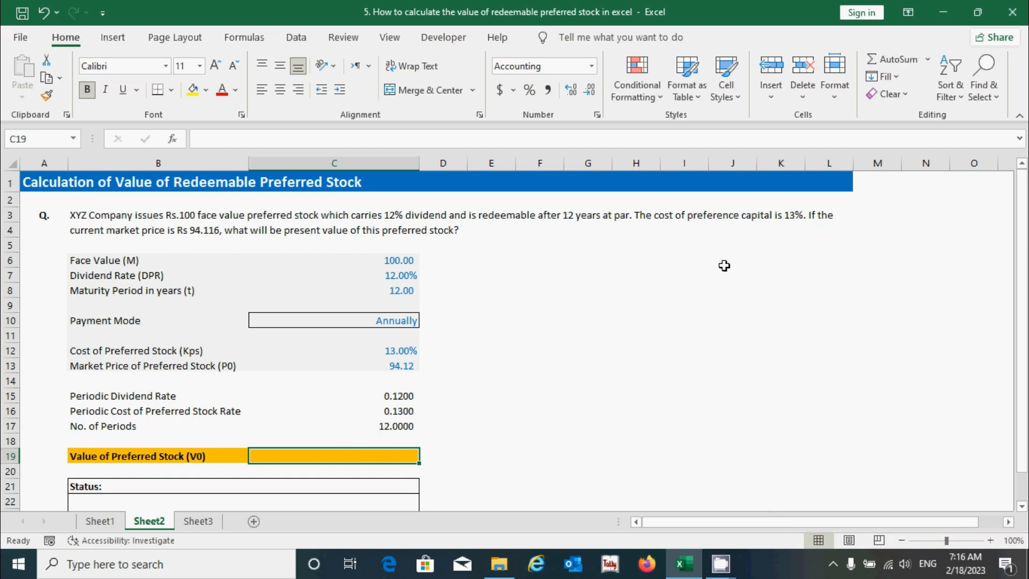
pyautogui.scroll(-1, 475, 420)
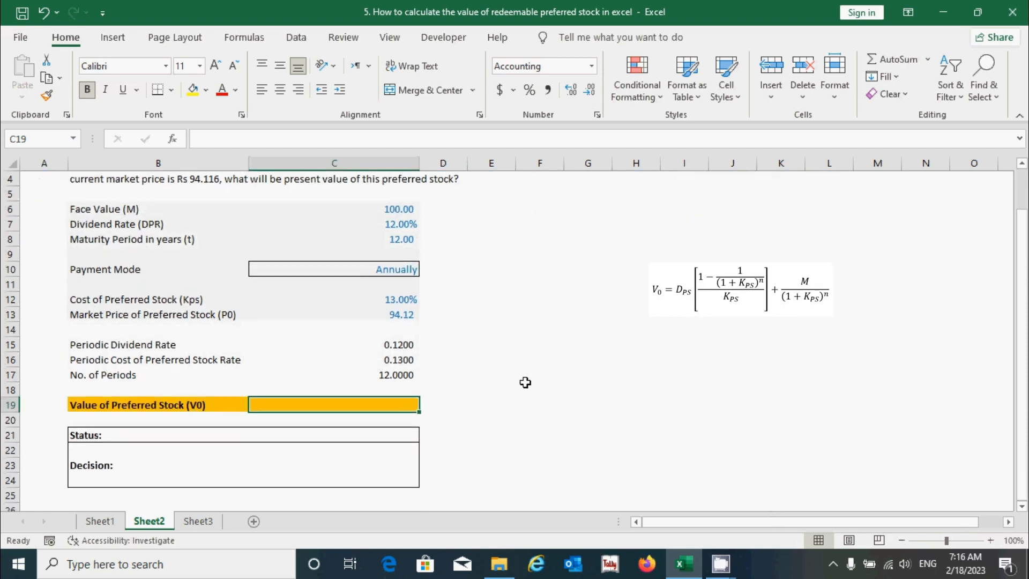
pyautogui.write('=')
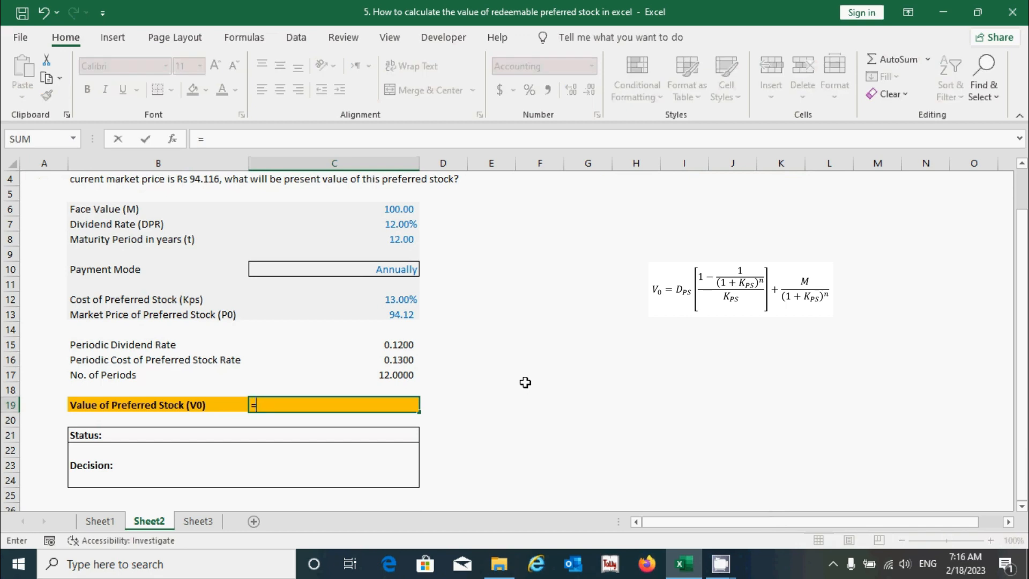
pyautogui.write('(')
pyautogui.click(386, 344)
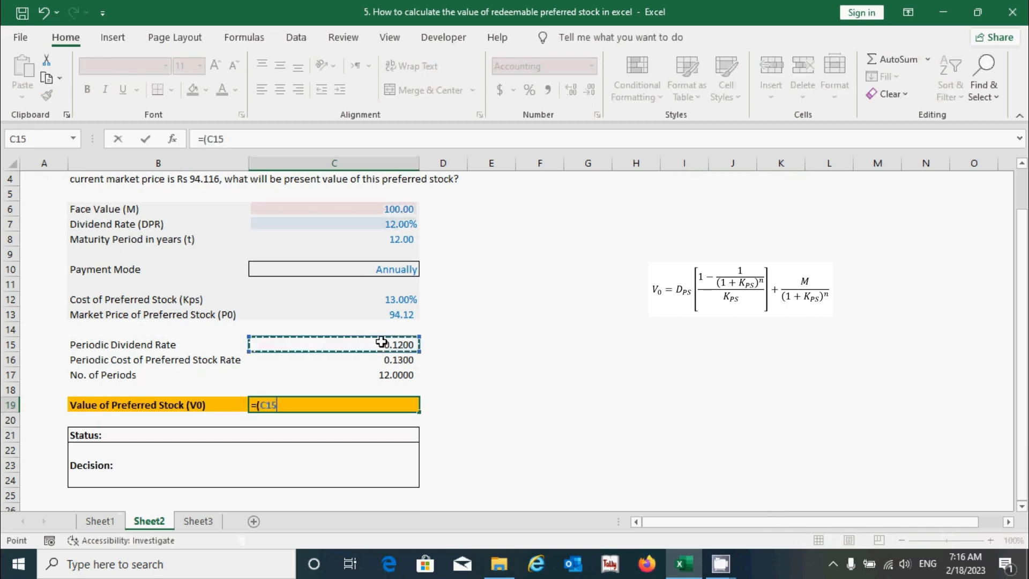
pyautogui.write('*')
pyautogui.click(388, 209)
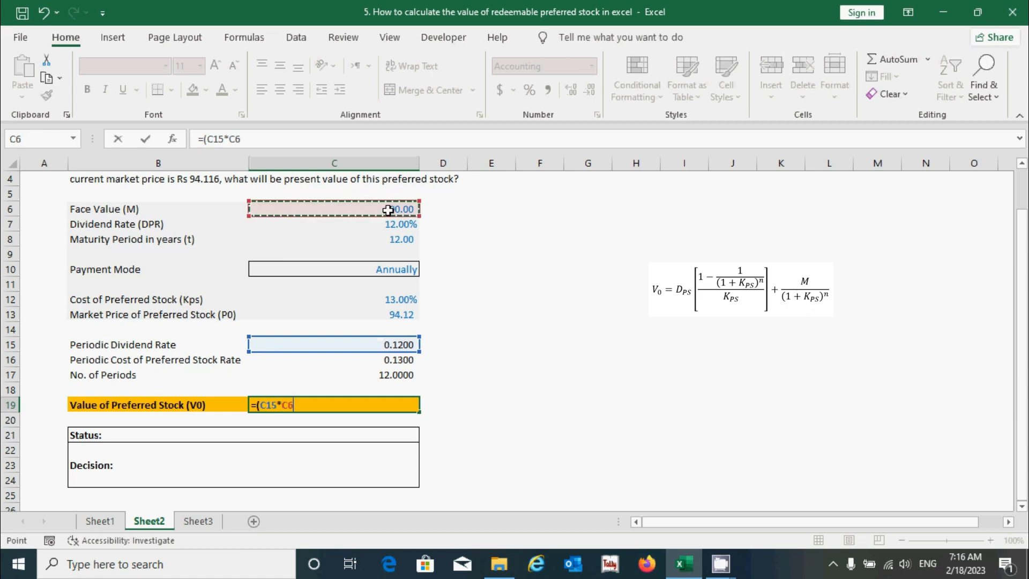
pyautogui.write(')')
pyautogui.write('+')
pyautogui.write('*')
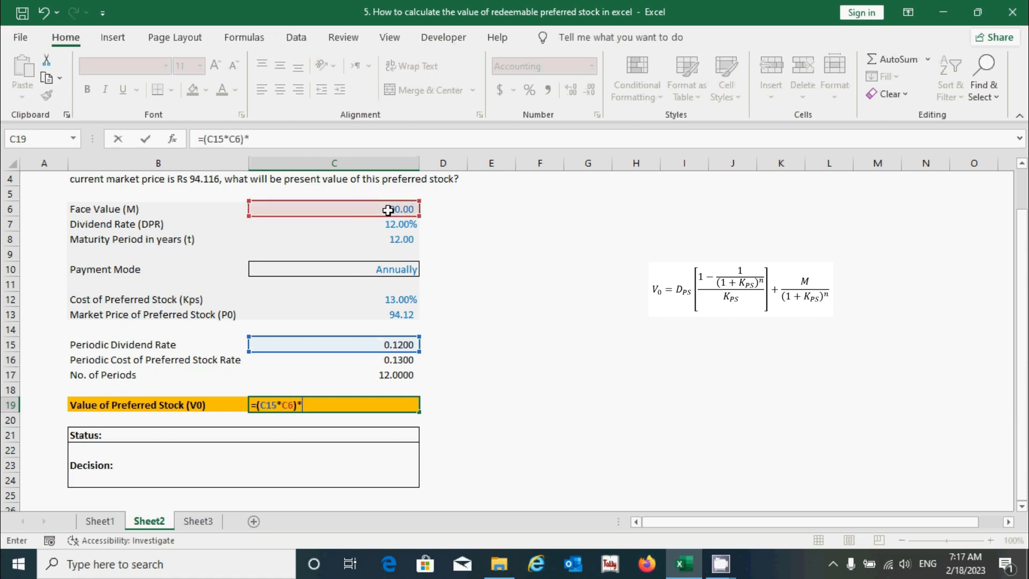
# Step: Extend the C19 formula with the discounting term (1-(1/(1+C16)^C17)
pyautogui.write('(')
pyautogui.write('1-')
pyautogui.write('1/')
pyautogui.press('BackSpace')
pyautogui.press('BackSpace')
pyautogui.write('(1/(1+')
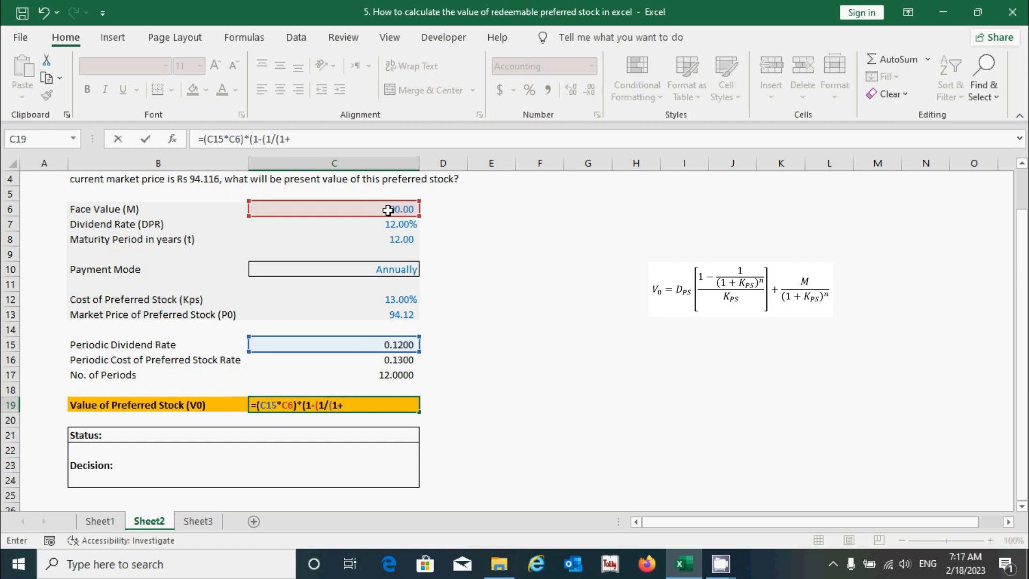
pyautogui.click(382, 364)
pyautogui.write(')')
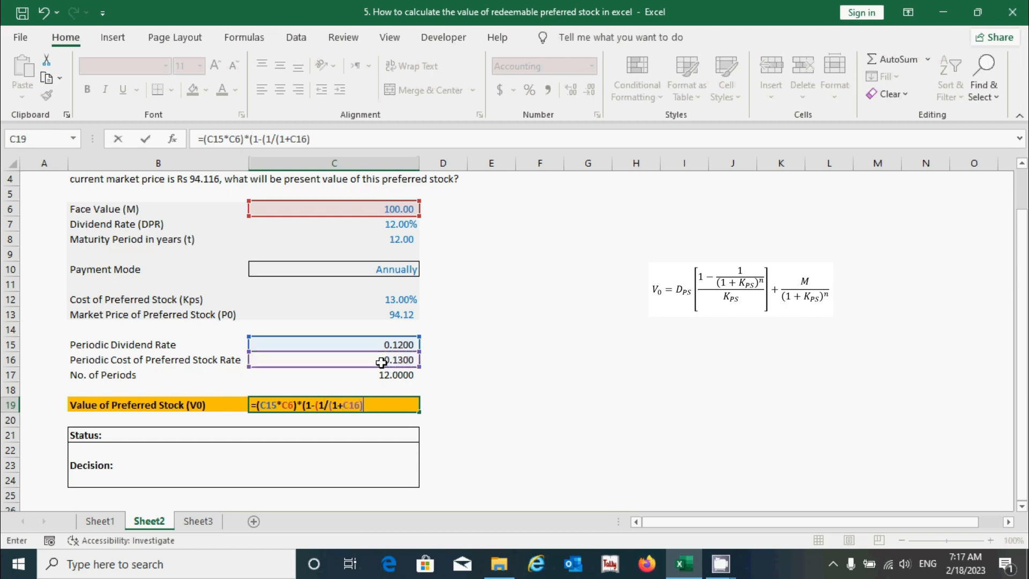
pyautogui.write('^')
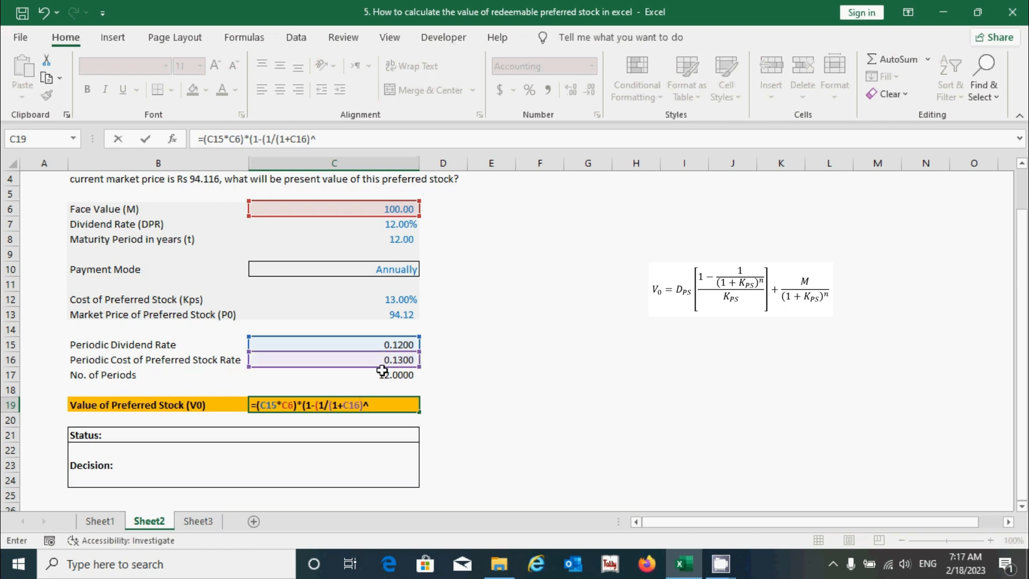
pyautogui.click(384, 374)
pyautogui.write(')')
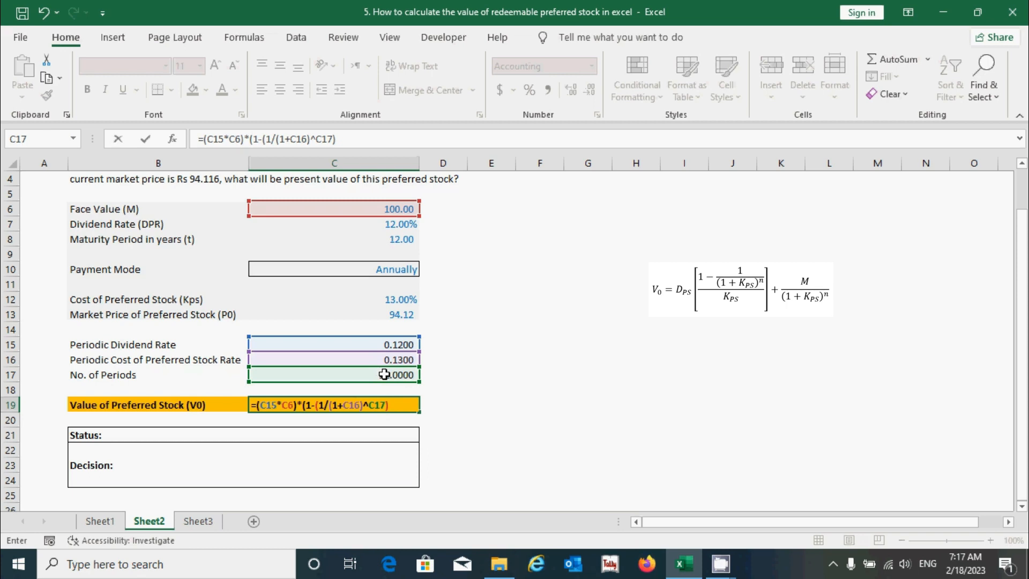
# Step: Divide the discounting term in C19 by C16 and enclose it in outer parentheses, giving ((1-(1/(1+C16)^C17))/C16)
pyautogui.write(')/')
pyautogui.click(393, 360)
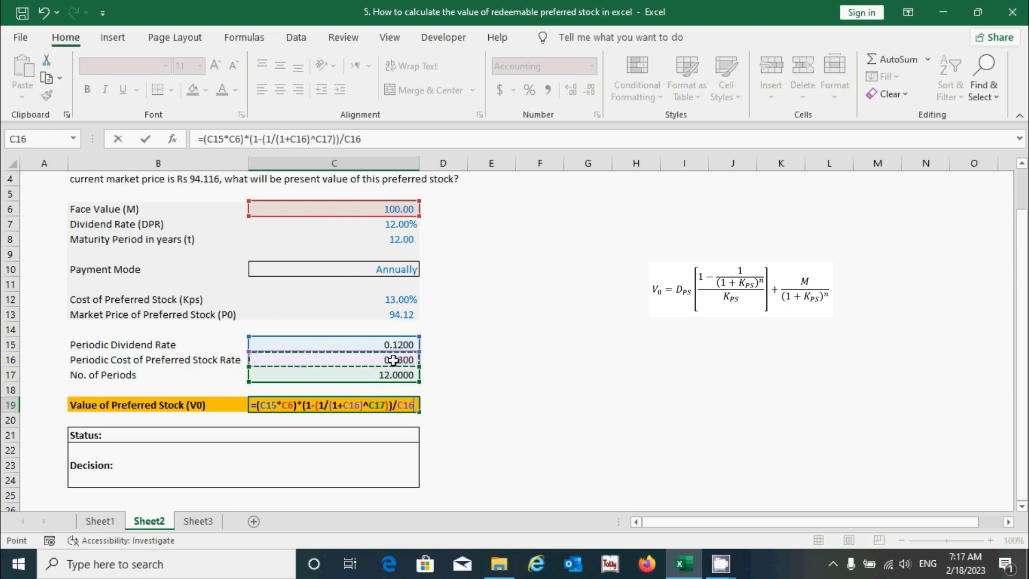
pyautogui.write(')')
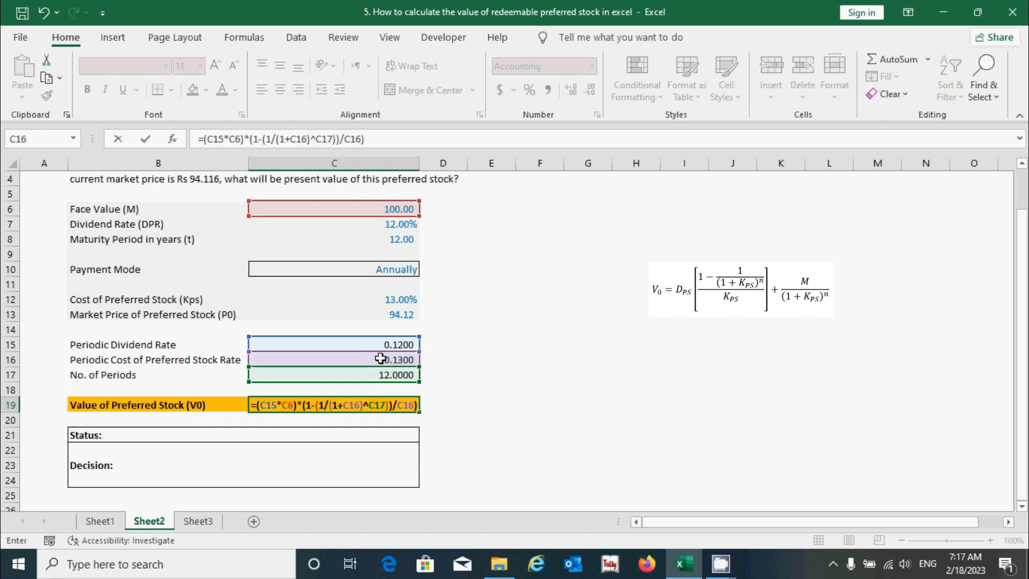
pyautogui.click(304, 406)
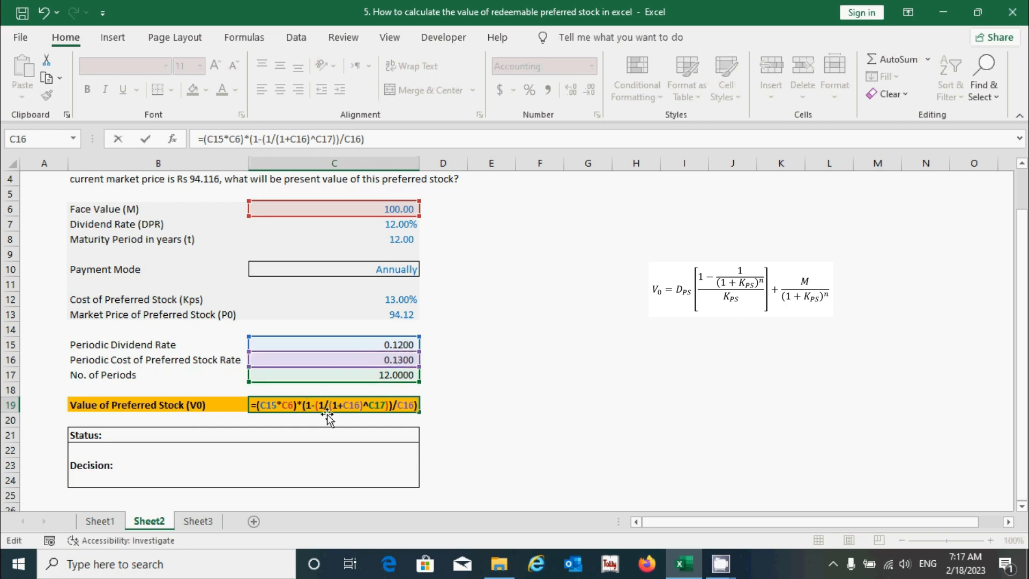
pyautogui.write('(')
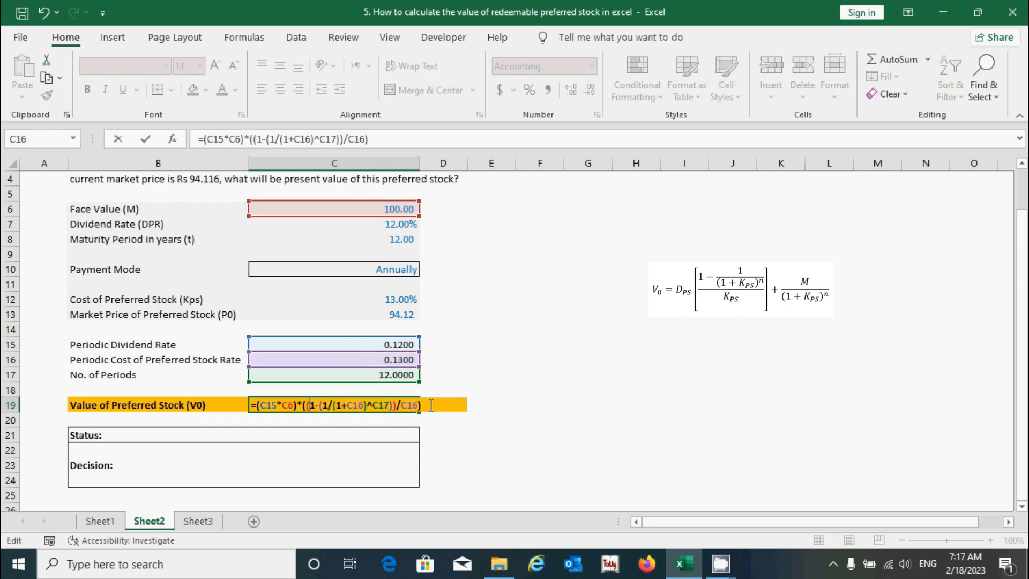
# Step: Complete the Value of Preferred Stock formula in C19 by adding the discounted redemption term +(C6/(1+C16)^C17)
pyautogui.write('+')
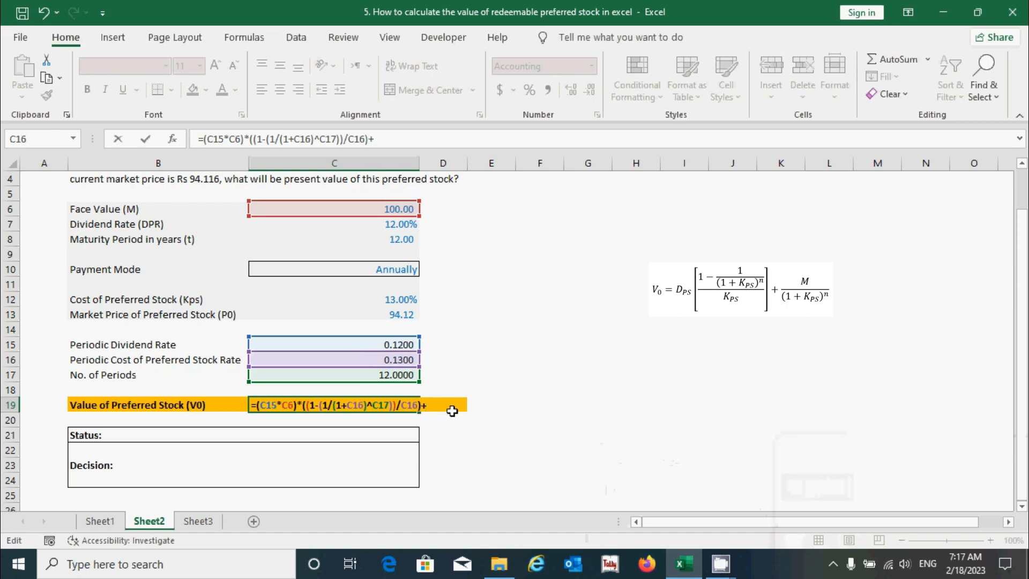
pyautogui.write('(')
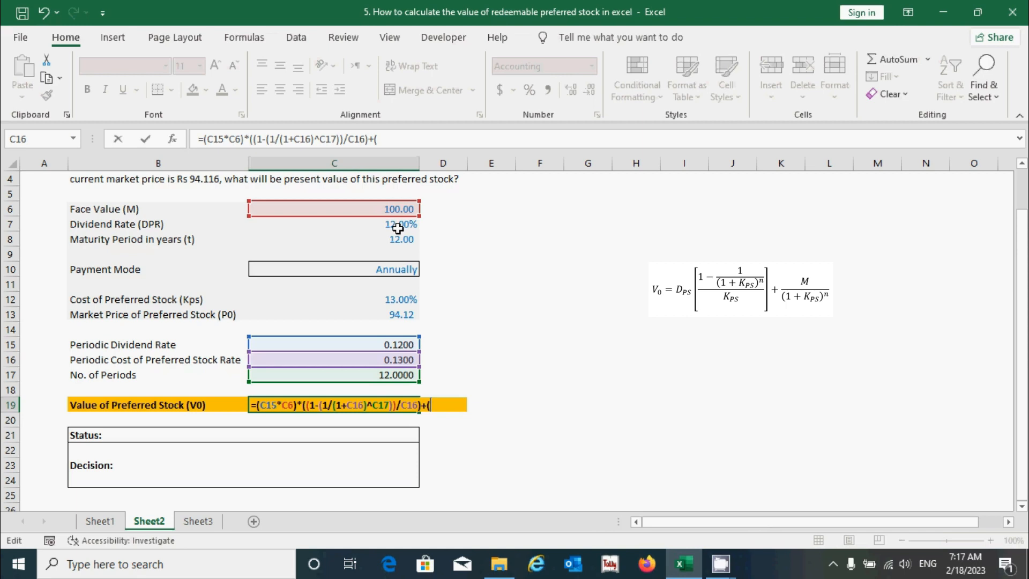
pyautogui.click(377, 209)
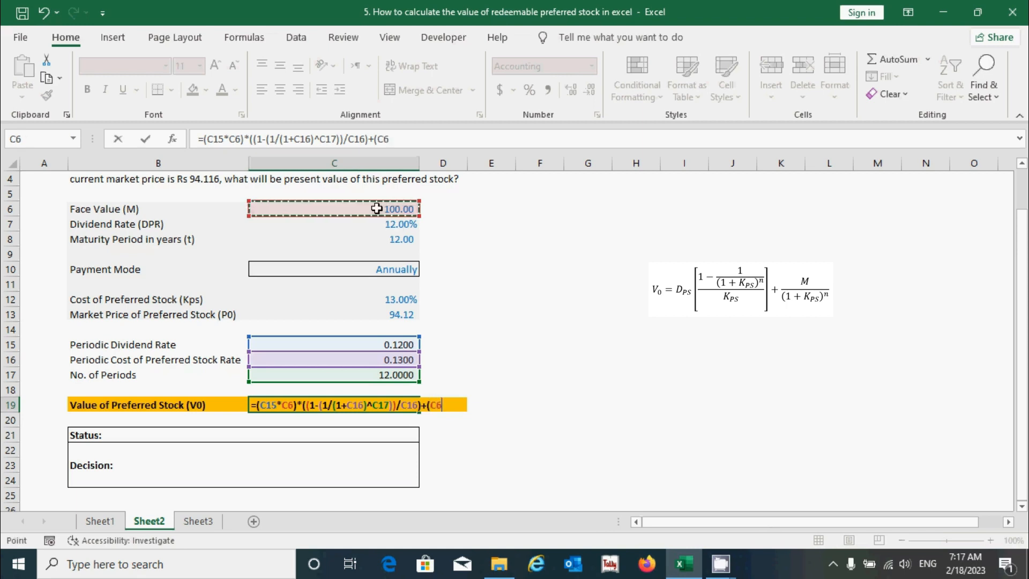
pyautogui.write('/(')
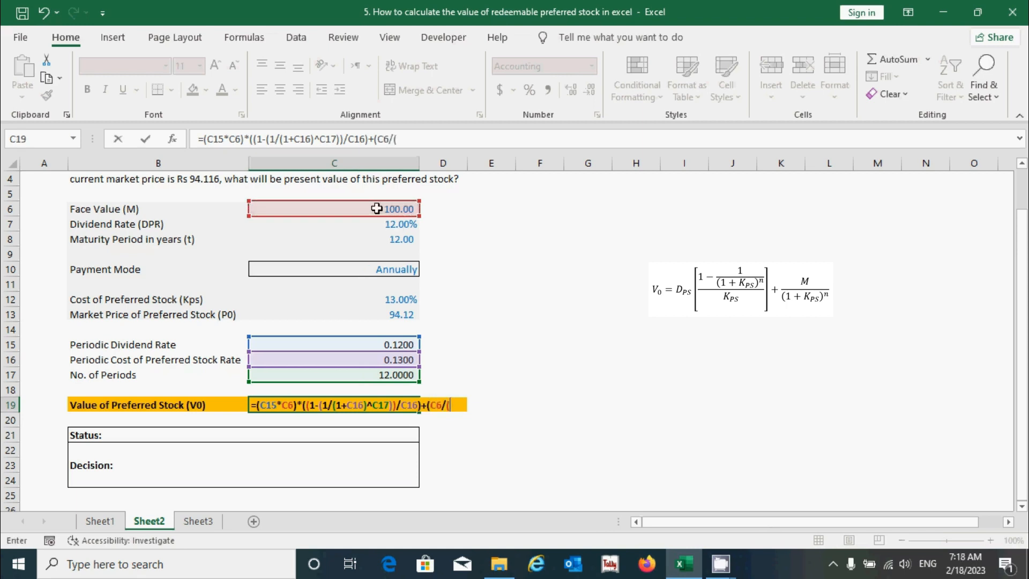
pyautogui.write('1+')
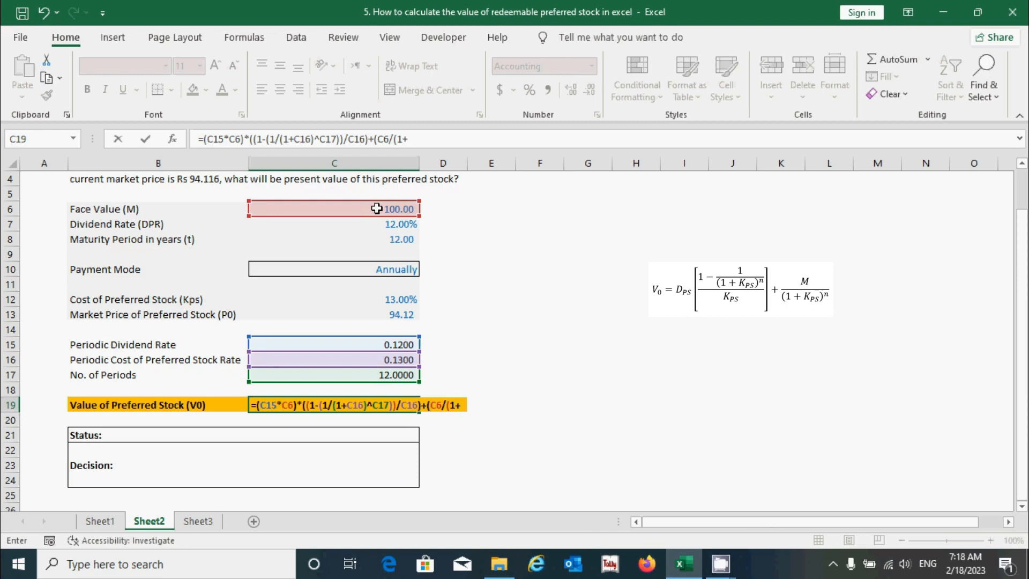
pyautogui.click(391, 360)
pyautogui.write(')')
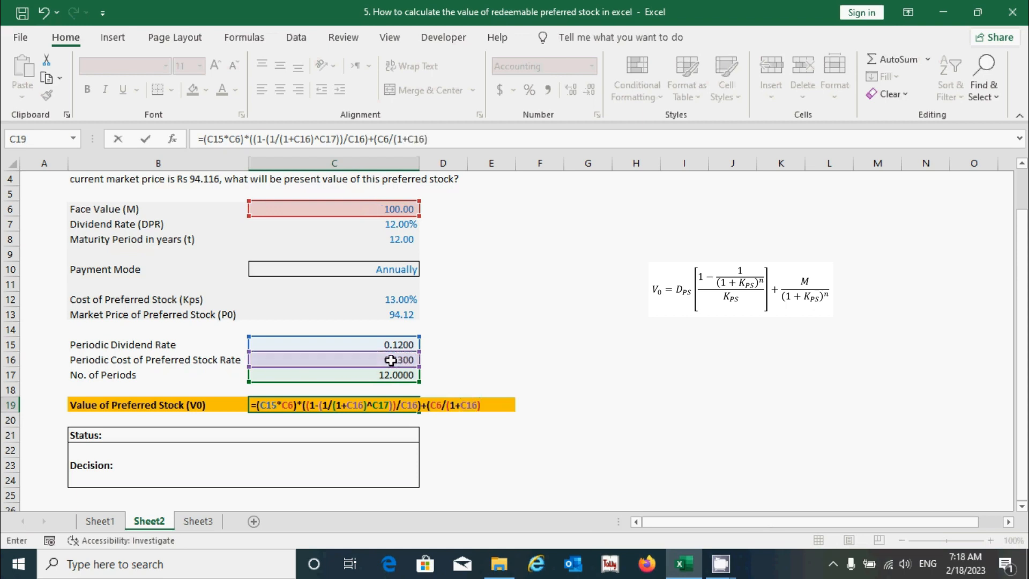
pyautogui.write('^')
pyautogui.click(383, 374)
pyautogui.write(')')
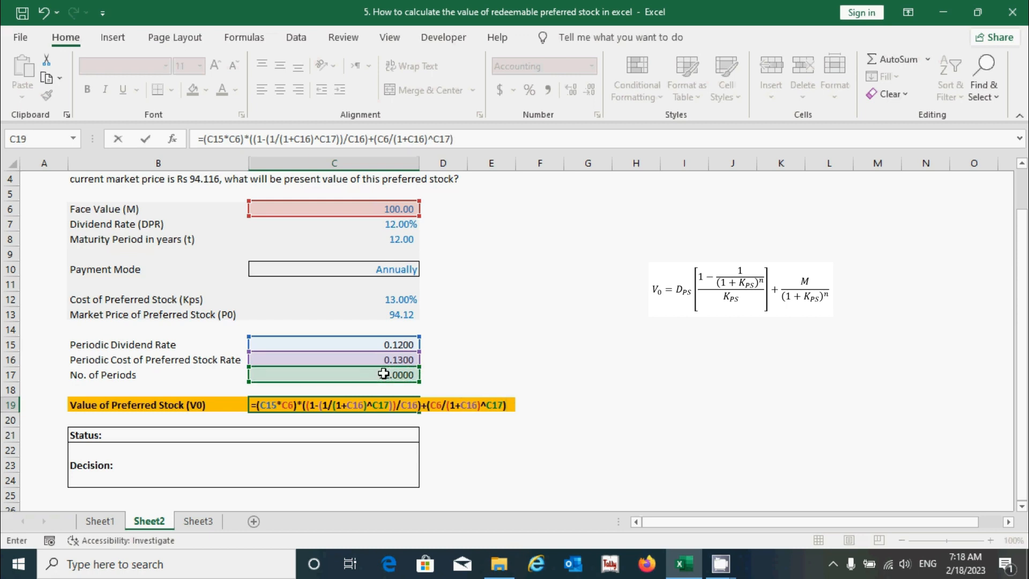
pyautogui.press('Return')
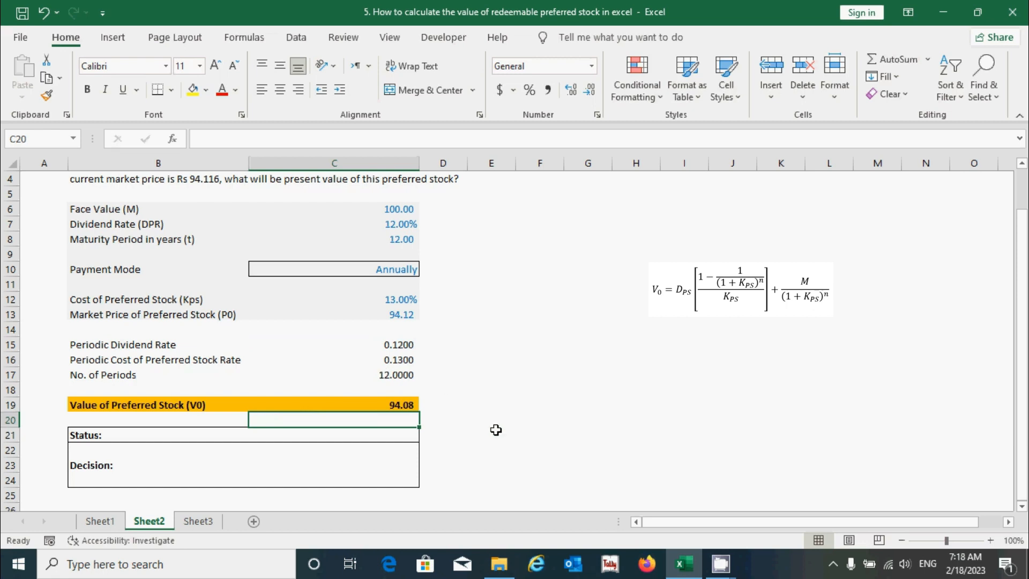
# Step: Compare the Value of Preferred Stock in C19 with the Face Value in C6
pyautogui.click(538, 435)
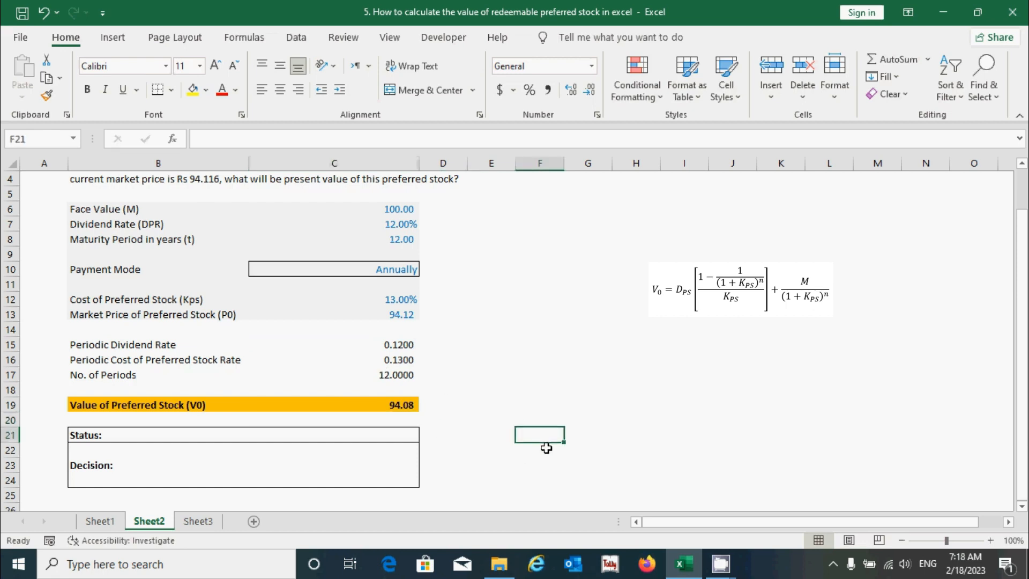
pyautogui.click(381, 432)
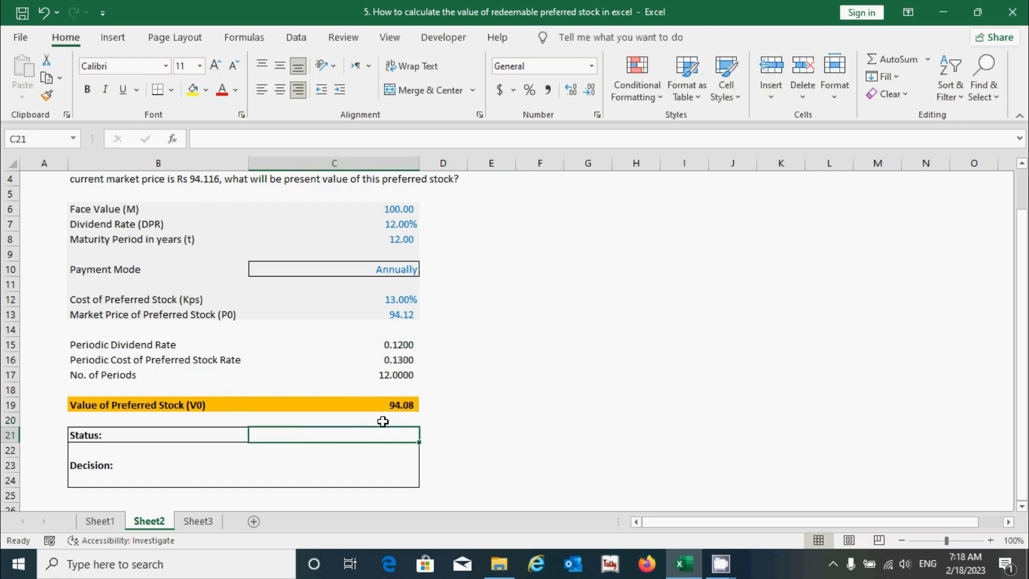
pyautogui.click(391, 405)
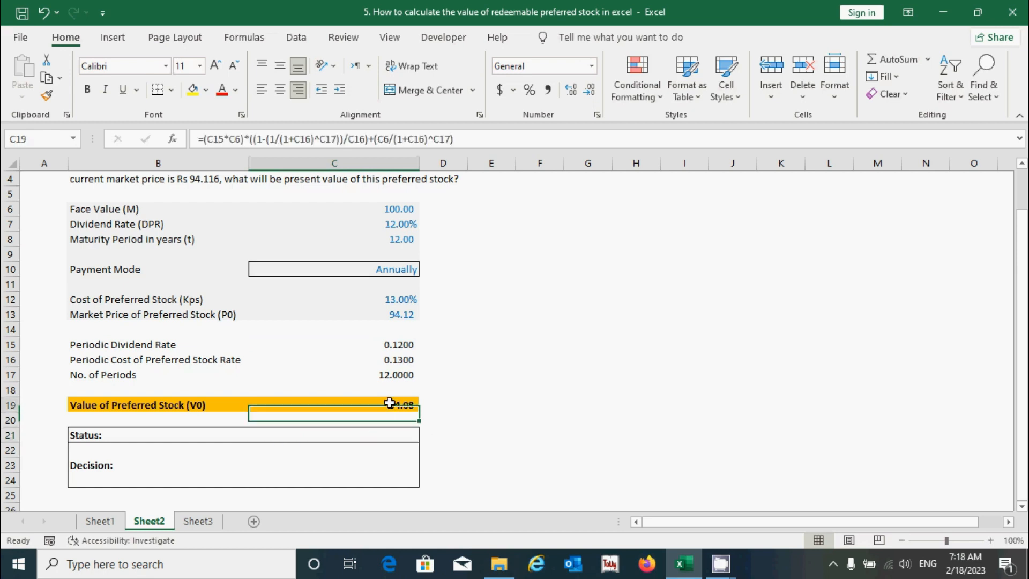
pyautogui.click(394, 210)
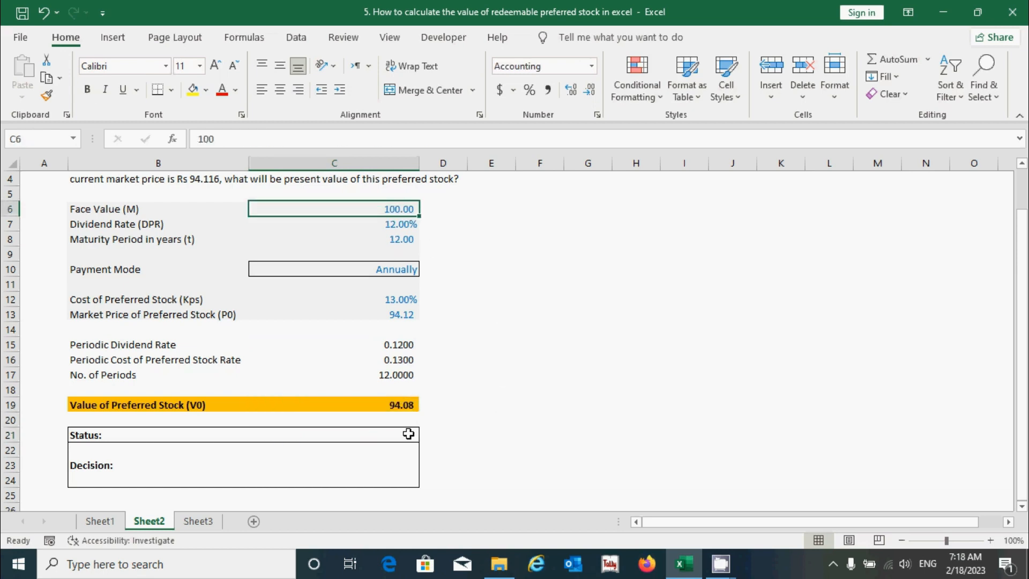
pyautogui.click(395, 409)
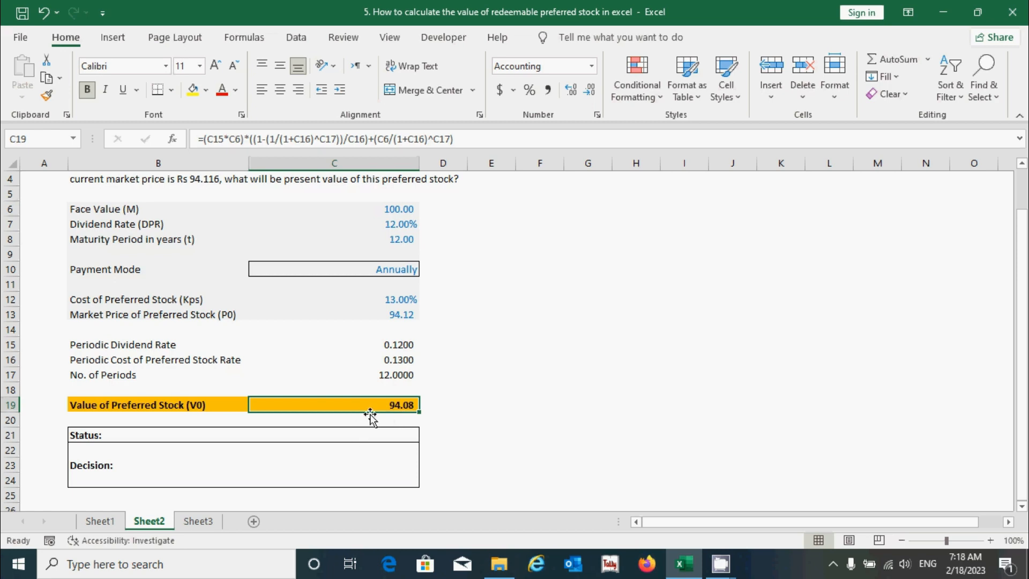
pyautogui.click(408, 210)
# Step: Begin the Status formula in C21 with =IF(C19>C6,"Over-valued", leaving the false argument open
pyautogui.click(395, 433)
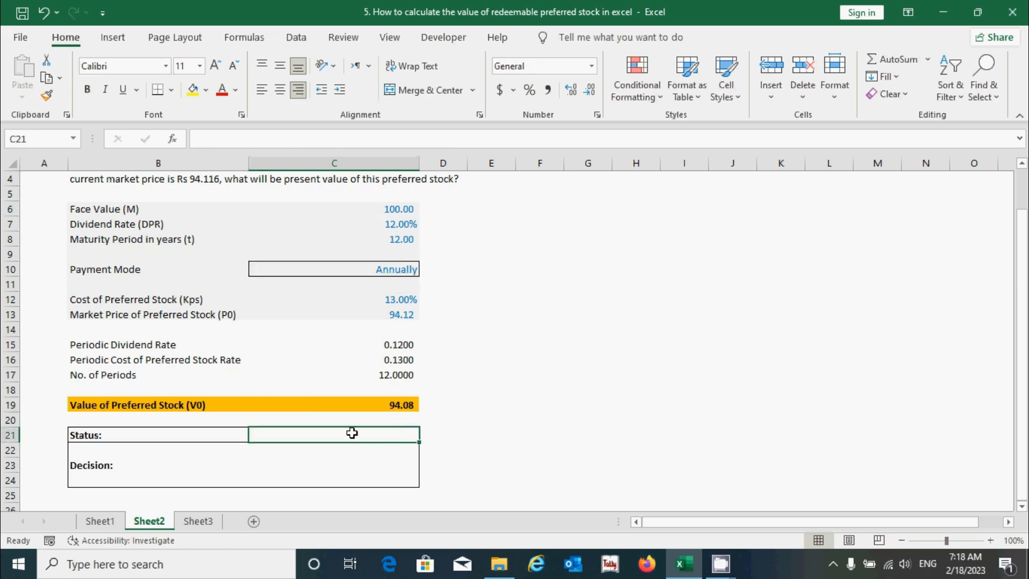
pyautogui.write('=IF(')
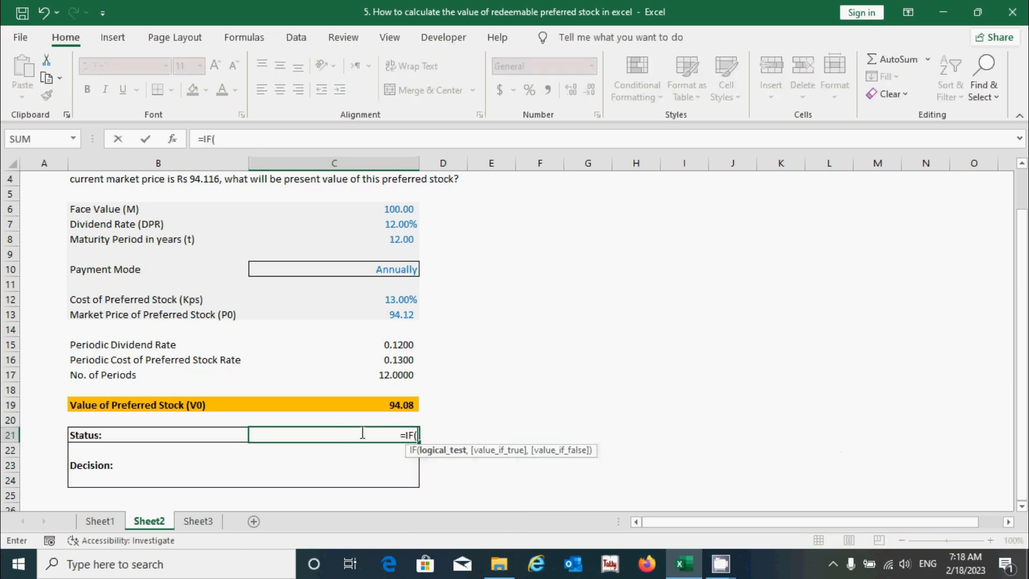
pyautogui.click(379, 405)
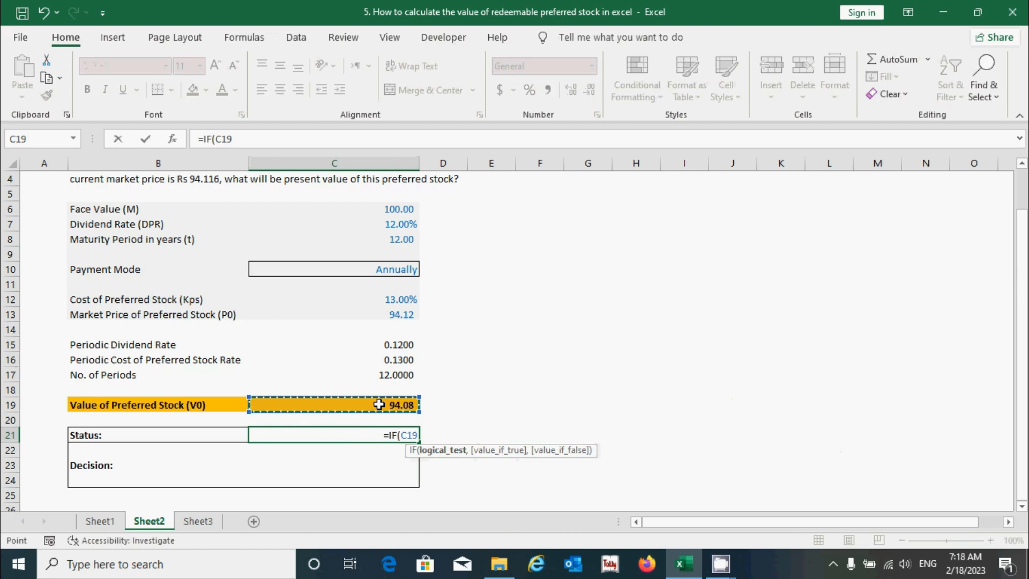
pyautogui.write('>')
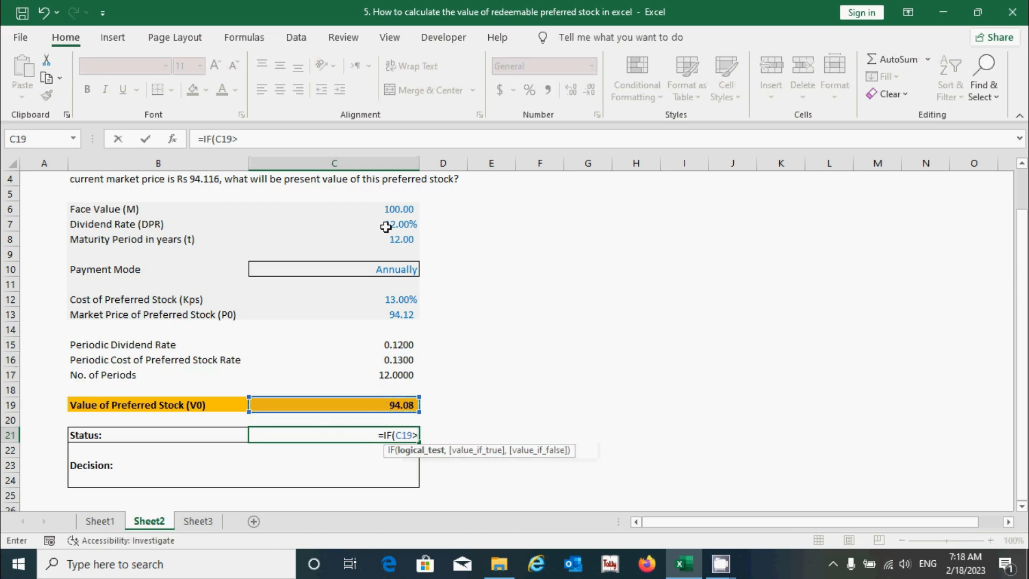
pyautogui.click(386, 208)
pyautogui.write(',"')
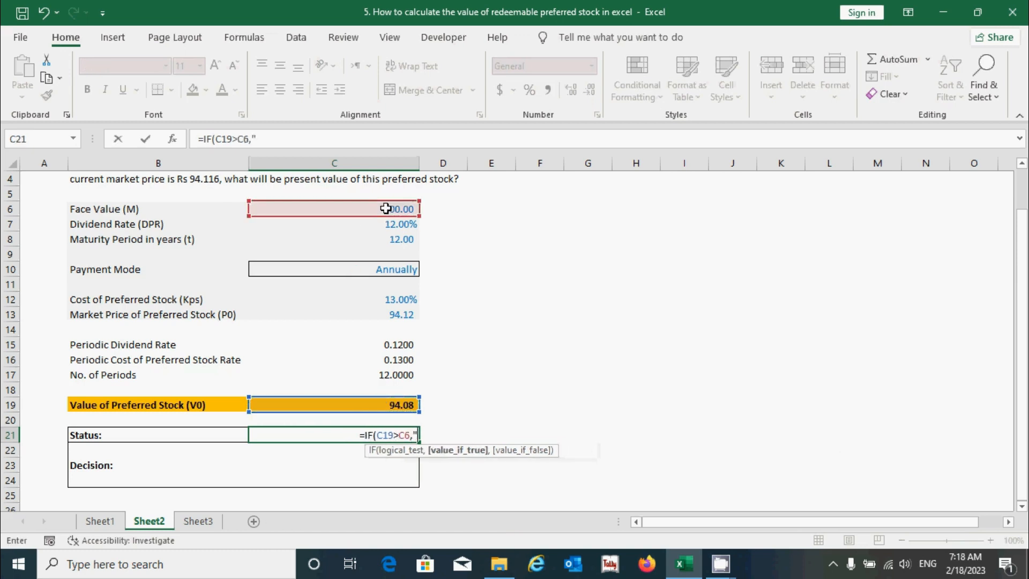
pyautogui.write('Over-valued",')
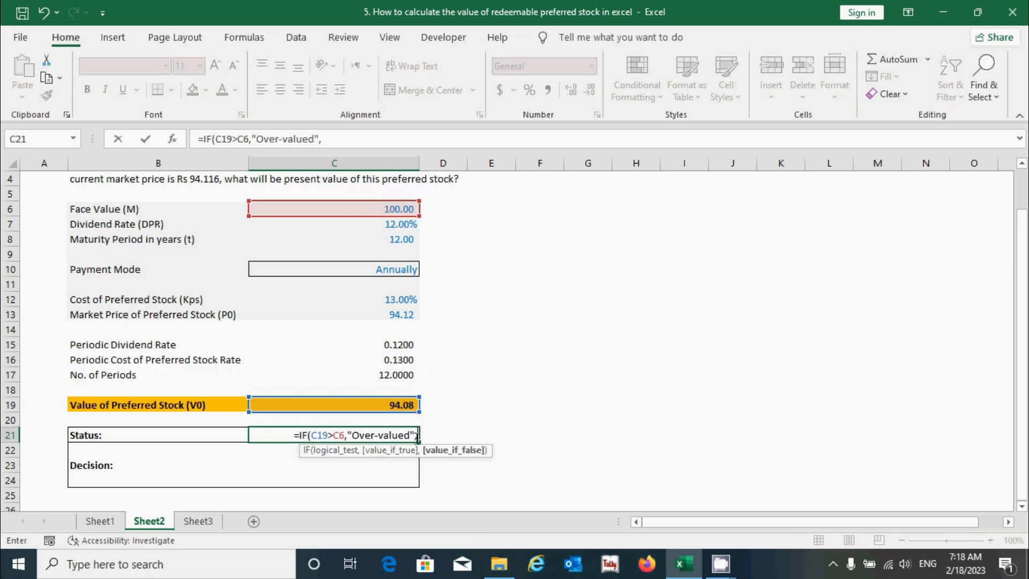
# Step: Duplicate the comparison text as the false argument of the C21 formula and change the copied test to C19<C6
pyautogui.moveTo(417, 435); pyautogui.dragTo(301, 434)
pyautogui.hotkey('ctrl', 'c')
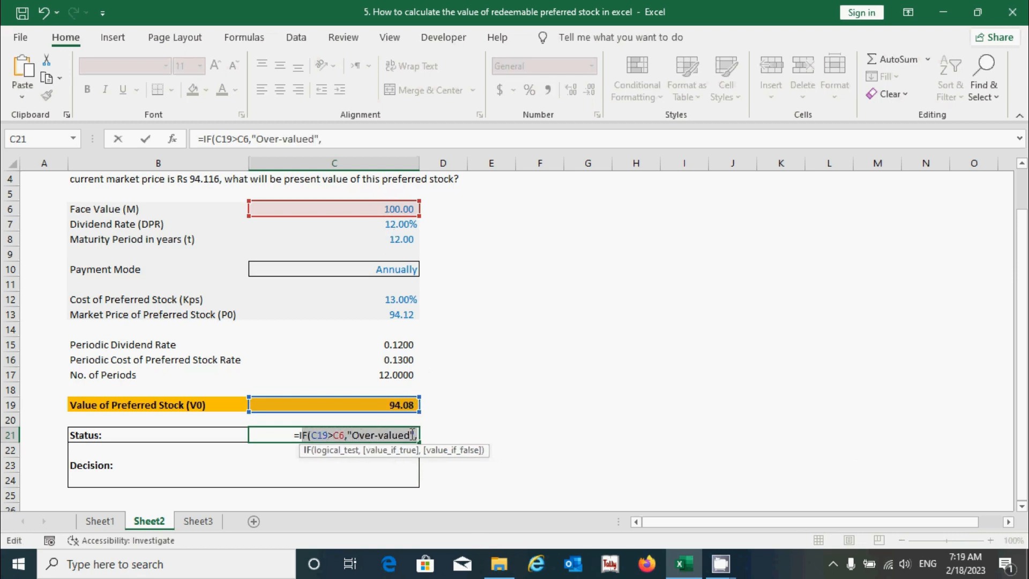
pyautogui.click(418, 435)
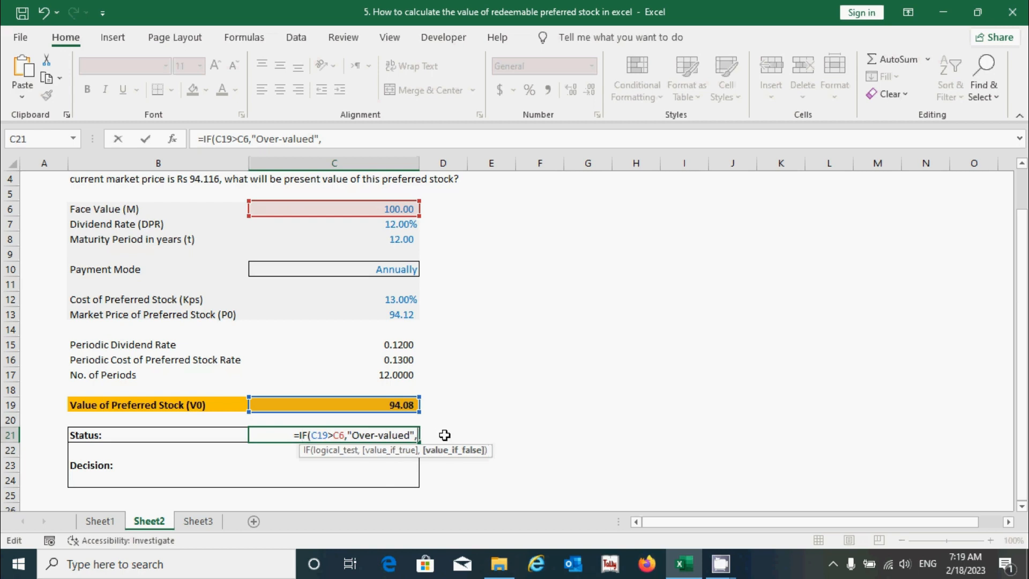
pyautogui.hotkey('ctrl', 'v')
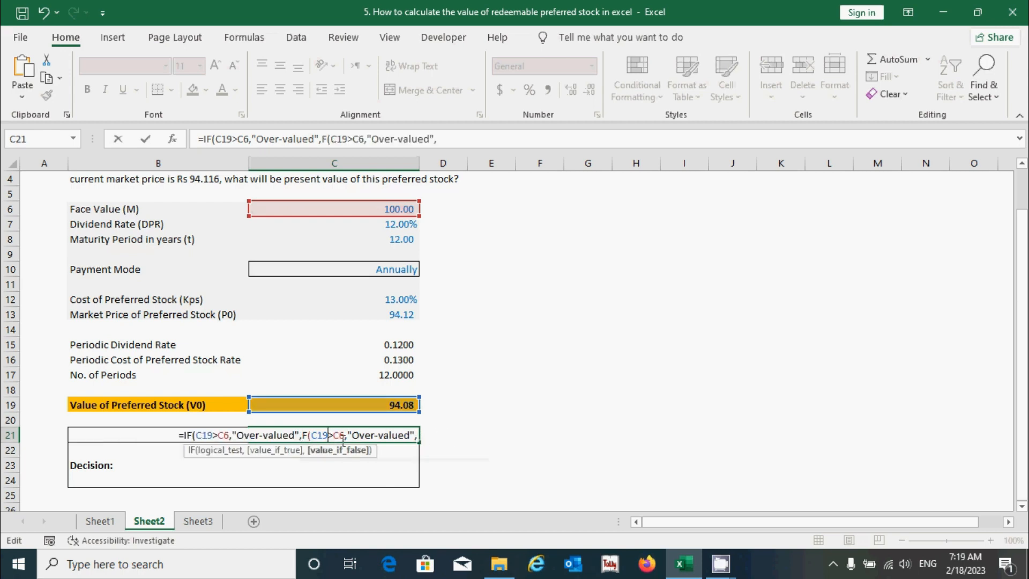
pyautogui.press('BackSpace')
pyautogui.write('<')
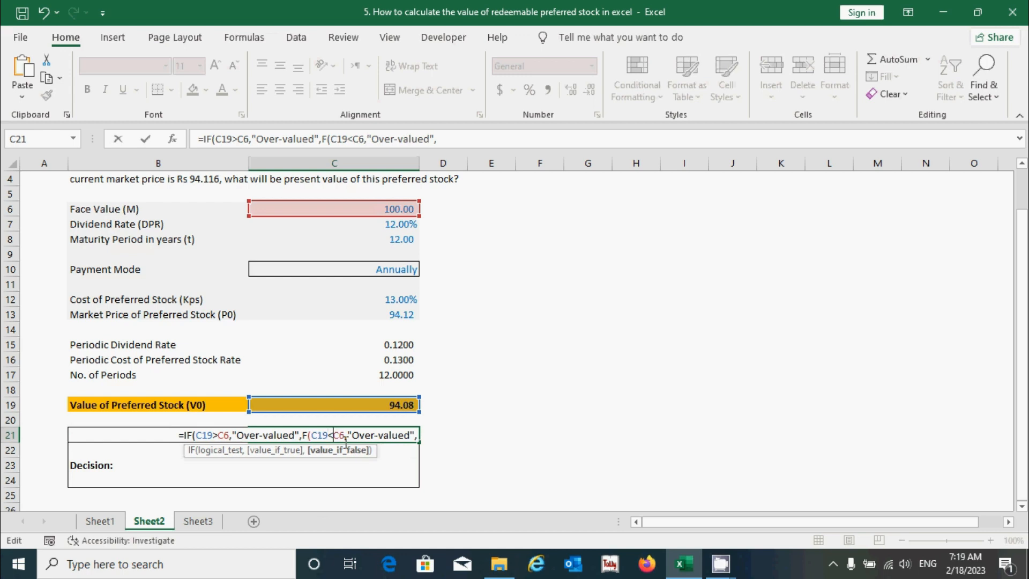
# Step: Change the result text of the second test in the C21 formula to "Under-valued"
pyautogui.click(374, 434)
pyautogui.press('BackSpace')
pyautogui.press('BackSpace')
pyautogui.press('BackSpace')
pyautogui.press('BackSpace')
pyautogui.write('Under')
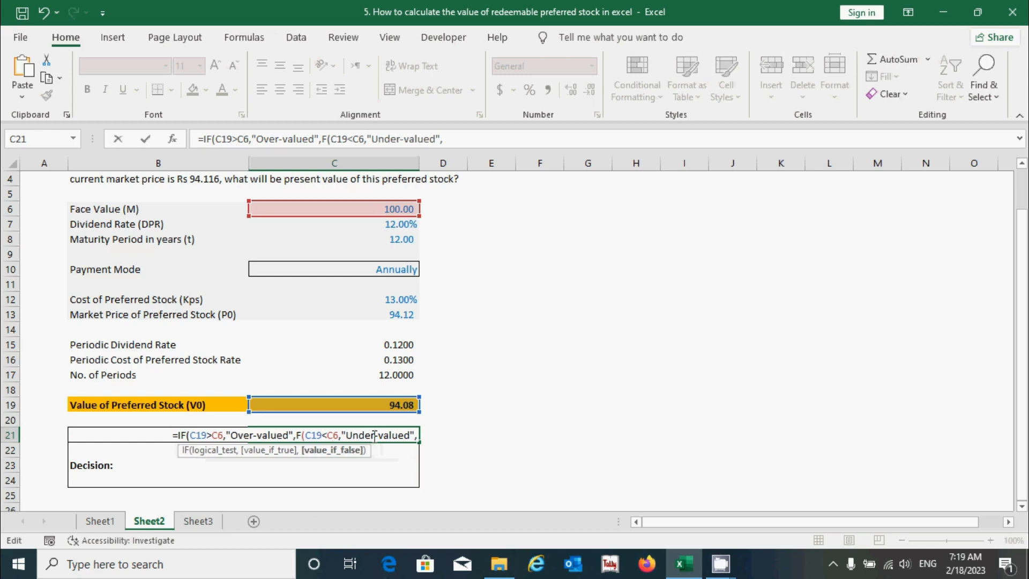
# Step: Add "Correctly Valued" as the final false result of the C21 formula and close both parentheses
pyautogui.press('End')
pyautogui.write('"')
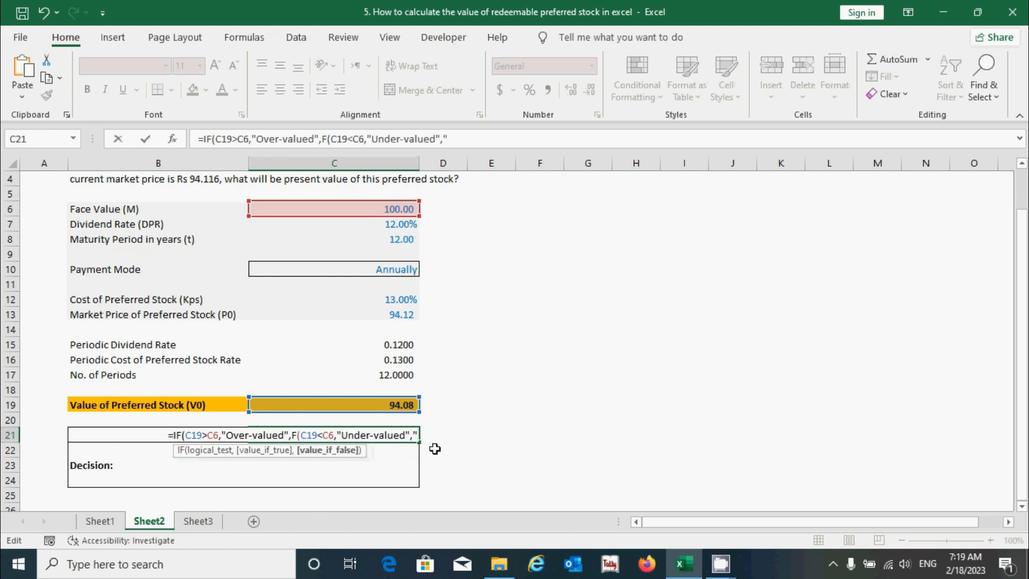
pyautogui.write('Correctl')
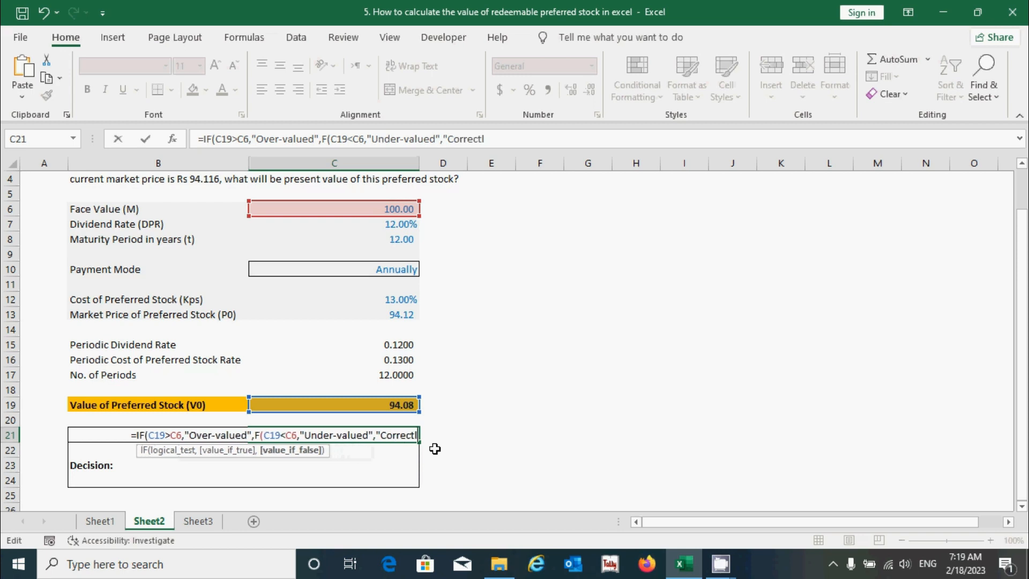
pyautogui.write('y Val')
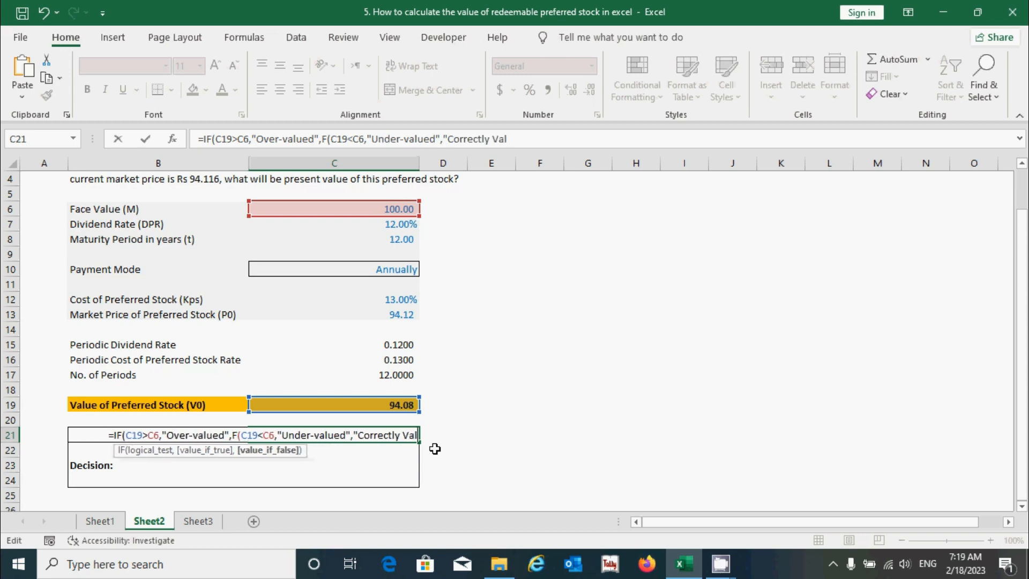
pyautogui.write('ued"')
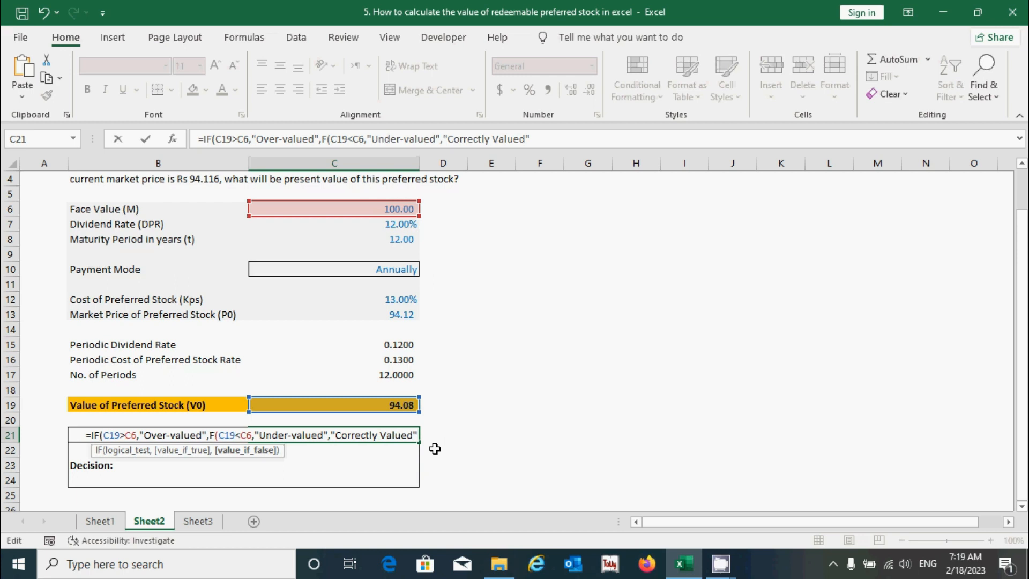
pyautogui.write('))')
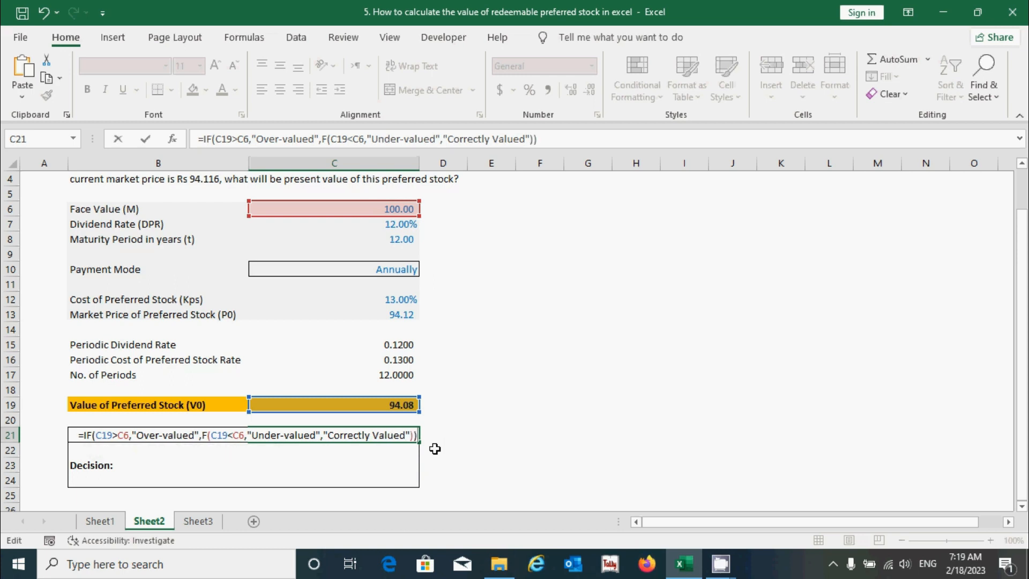
# Step: Correct the nested function name from F to IF in the C21 formula and commit it
pyautogui.click(203, 437)
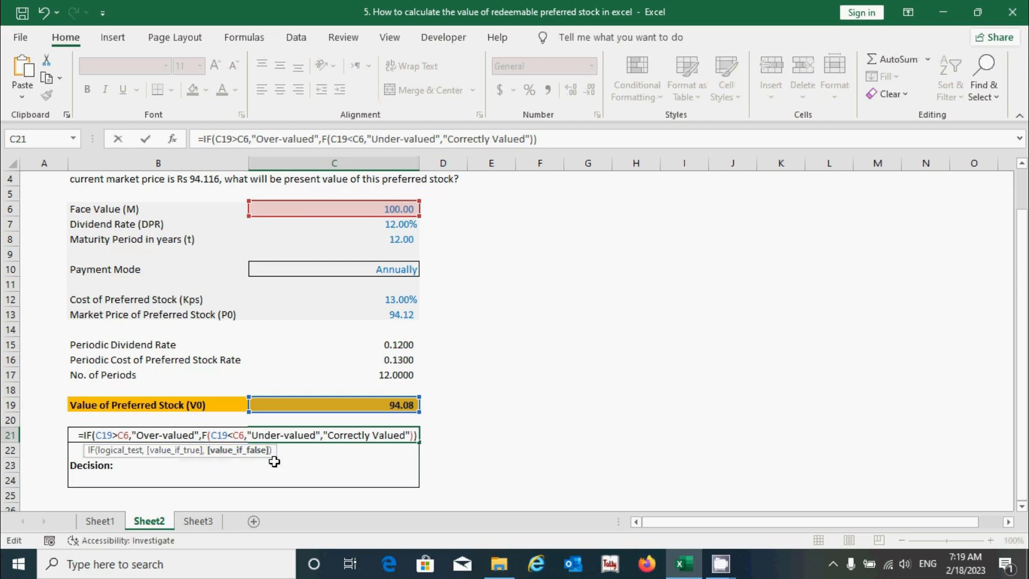
pyautogui.write('I')
pyautogui.click(414, 435)
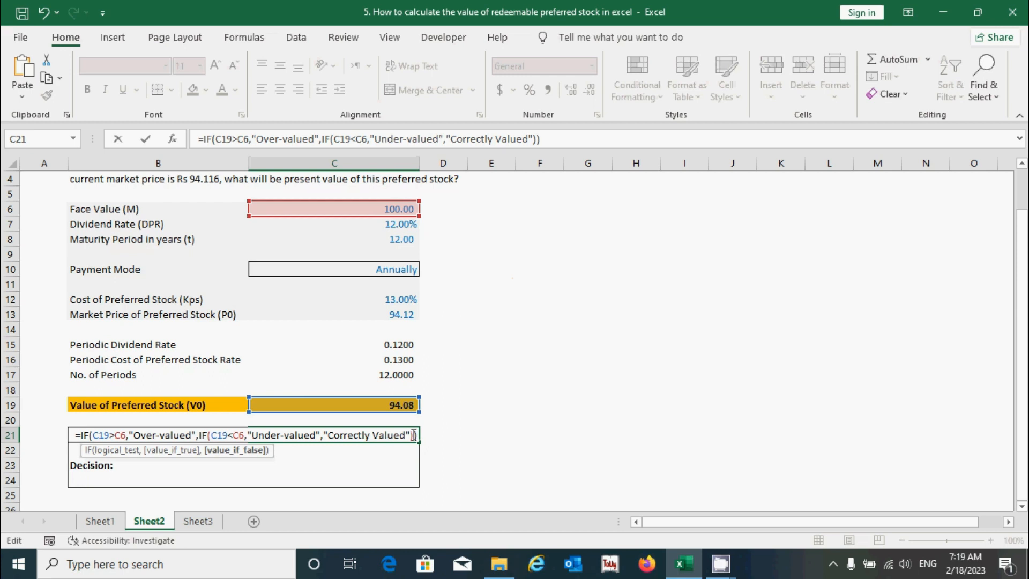
pyautogui.hotkey('ctrl', 'Return')
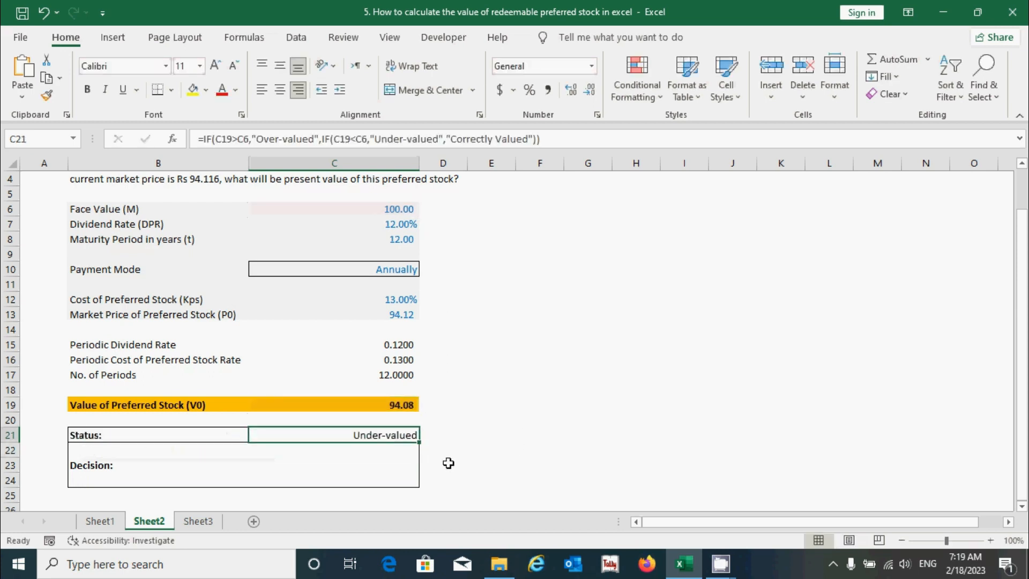
# Step: Start an IF formula in the Decision cell C23 that tests whether C21 equals "Over-valued"
pyautogui.click(386, 461)
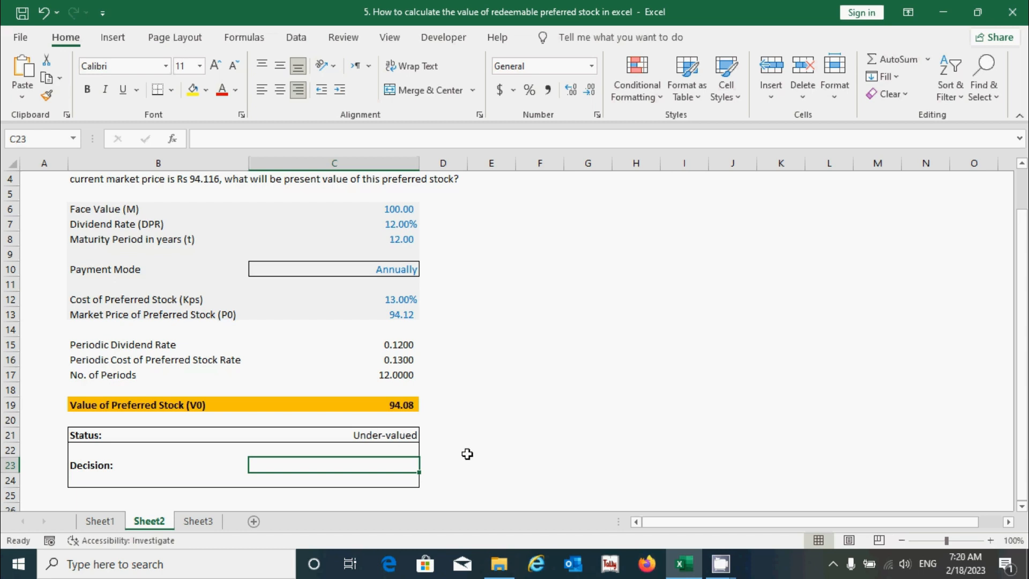
pyautogui.write('=if')
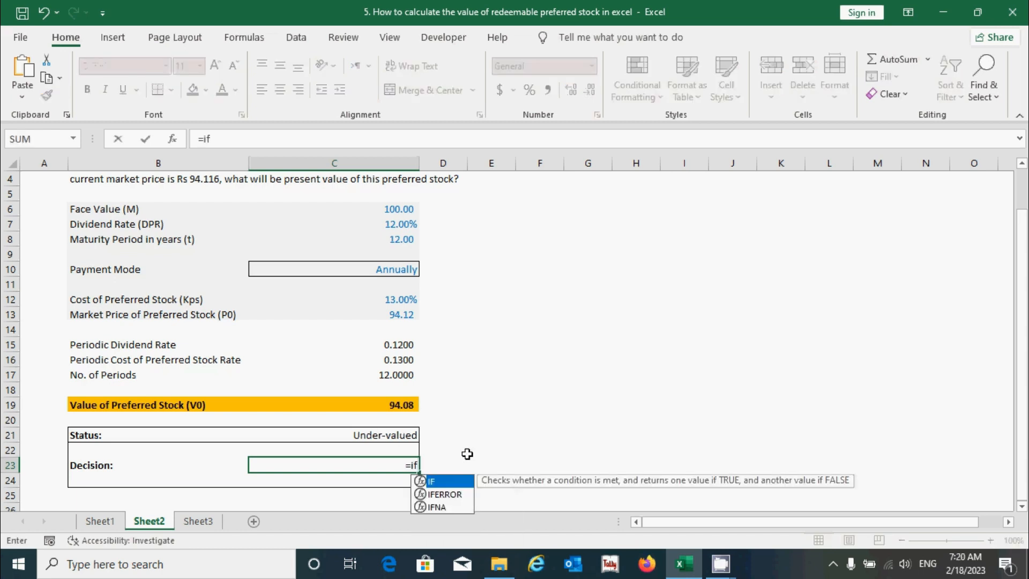
pyautogui.press('Tab')
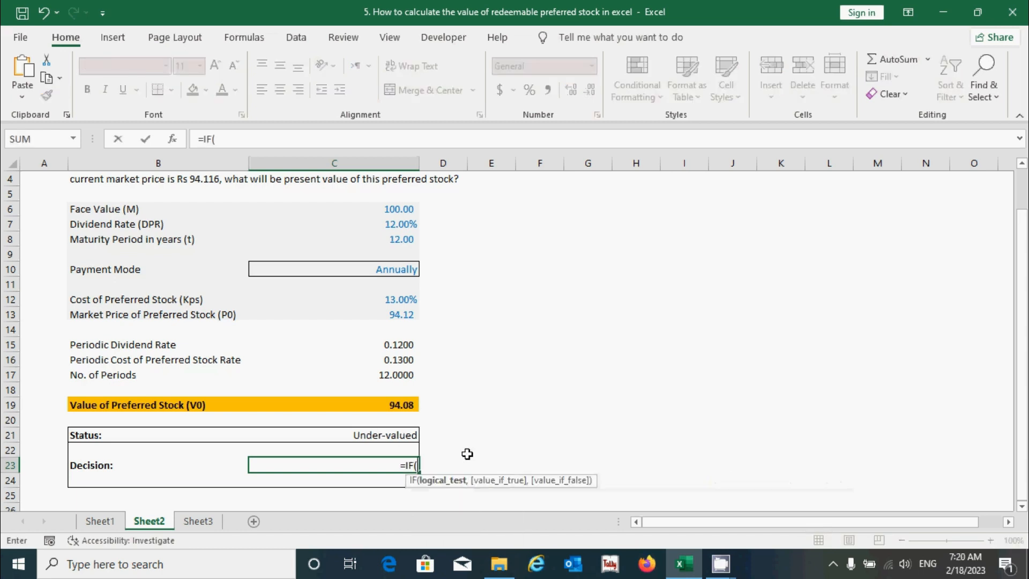
pyautogui.click(386, 437)
pyautogui.write('=')
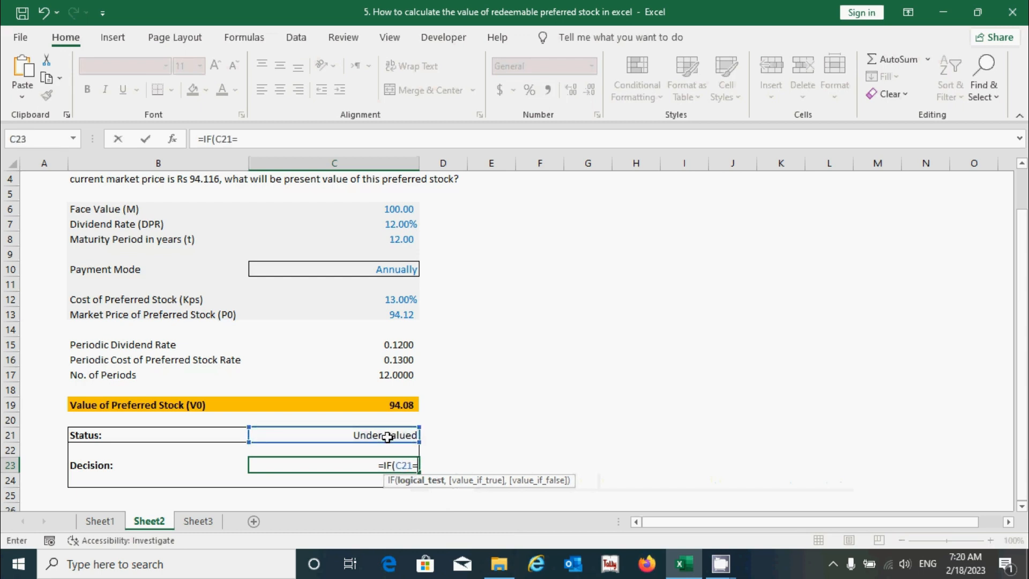
pyautogui.write('"Over-valued')
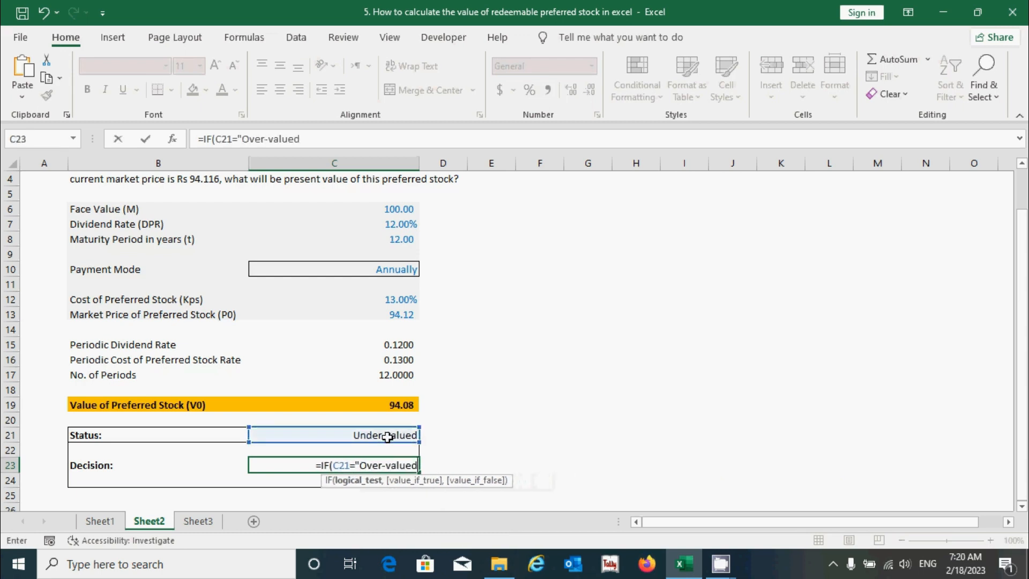
# Step: Add "We should buy the preferred stock" as the true result of the C23 formula, followed by a comma
pyautogui.write('","We should')
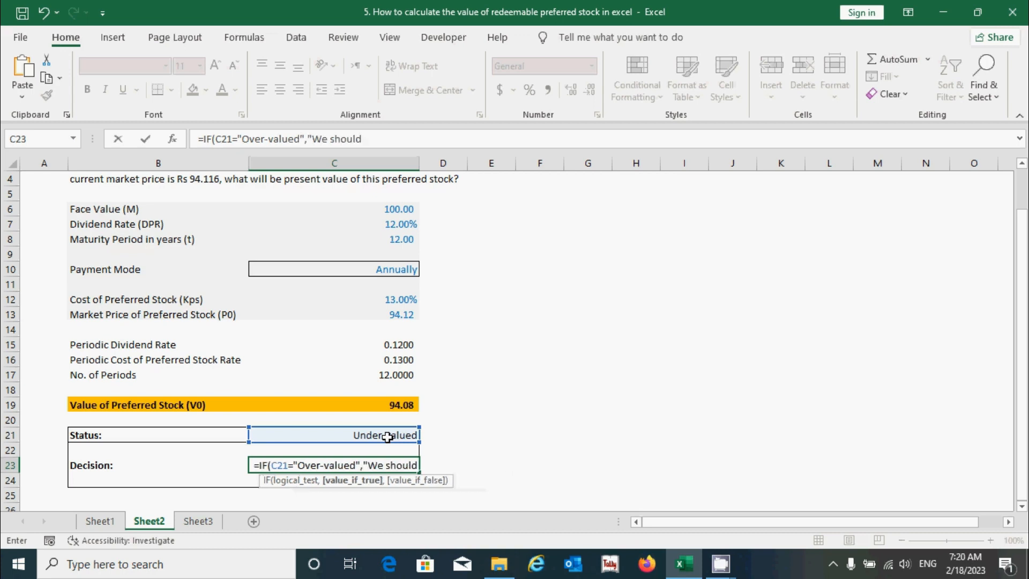
pyautogui.write(' buy the pr')
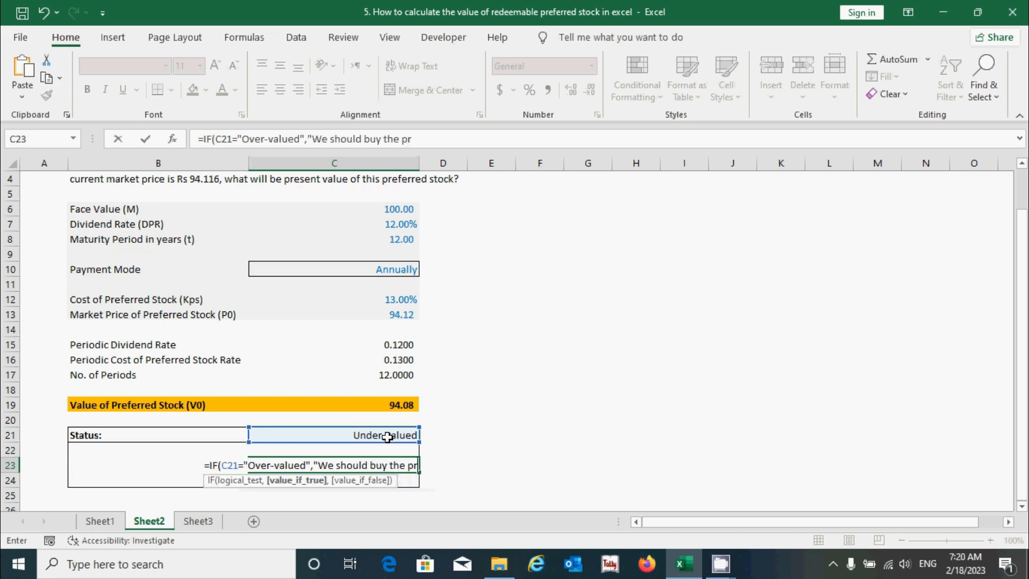
pyautogui.write('eferred stock"')
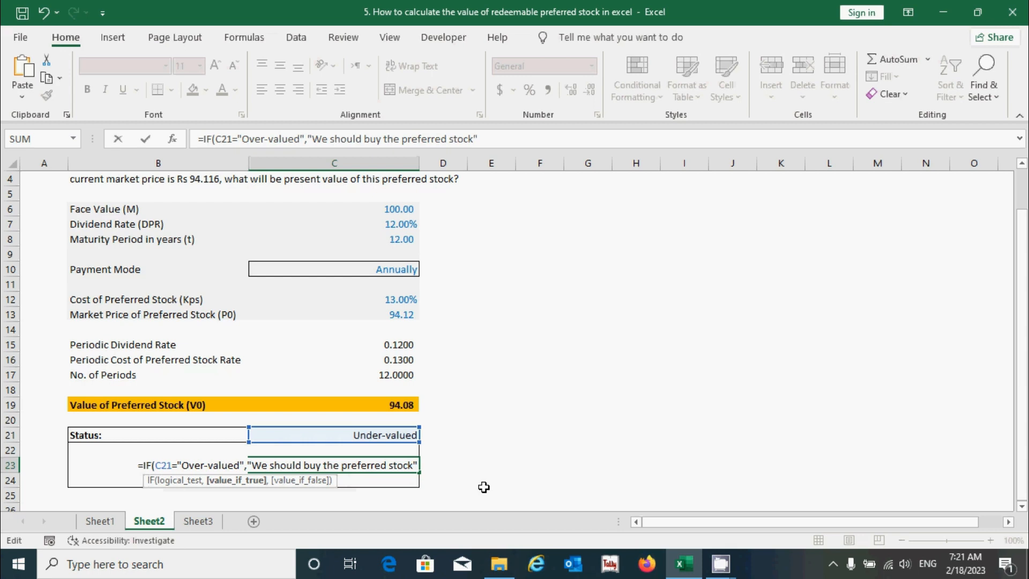
pyautogui.write(',')
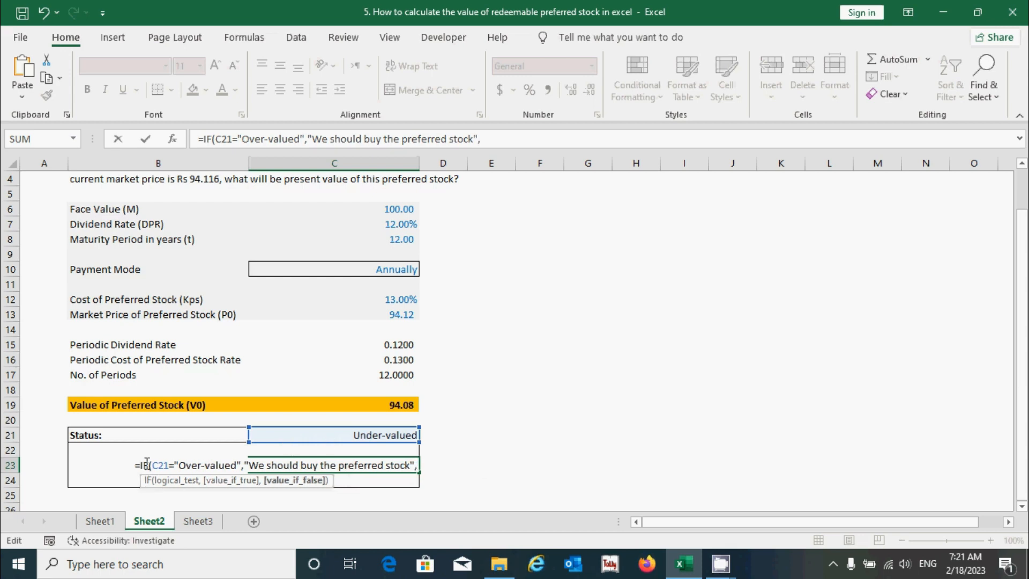
# Step: Duplicate the C23 formula text after the equals sign as its own false argument
pyautogui.moveTo(140, 465); pyautogui.dragTo(417, 470)
pyautogui.hotkey('ctrl', 'c')
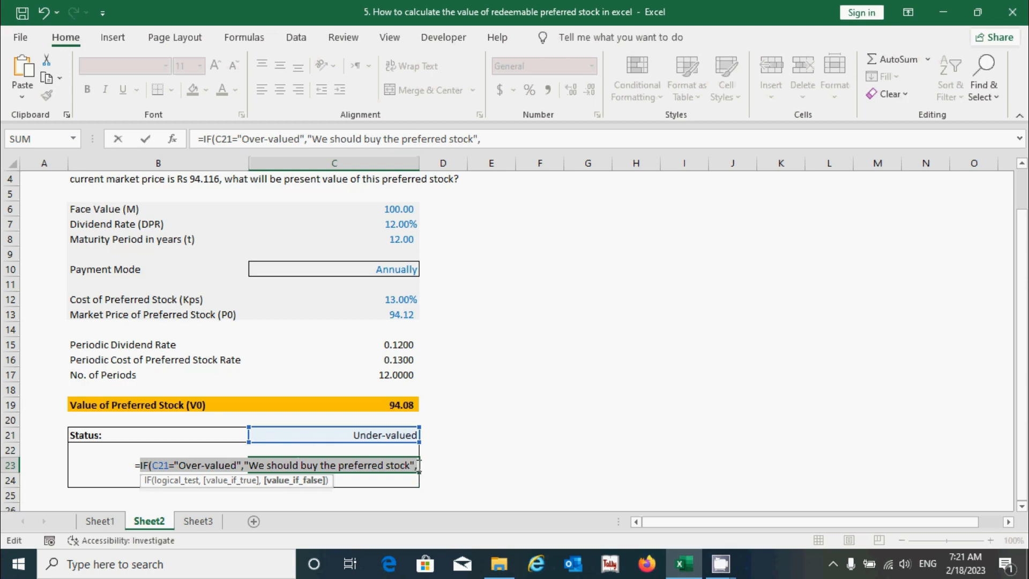
pyautogui.click(419, 465)
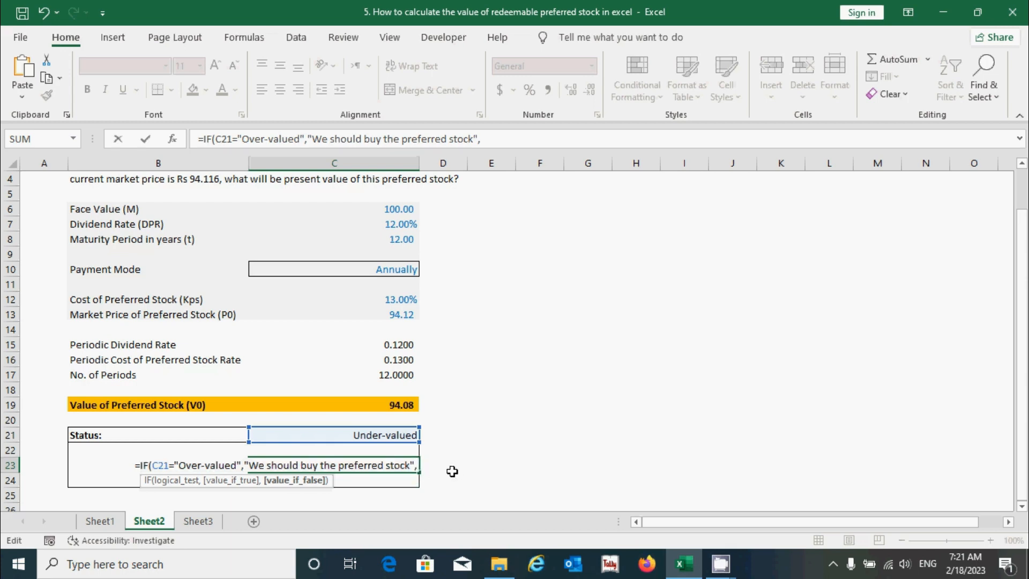
pyautogui.hotkey('ctrl', 'v')
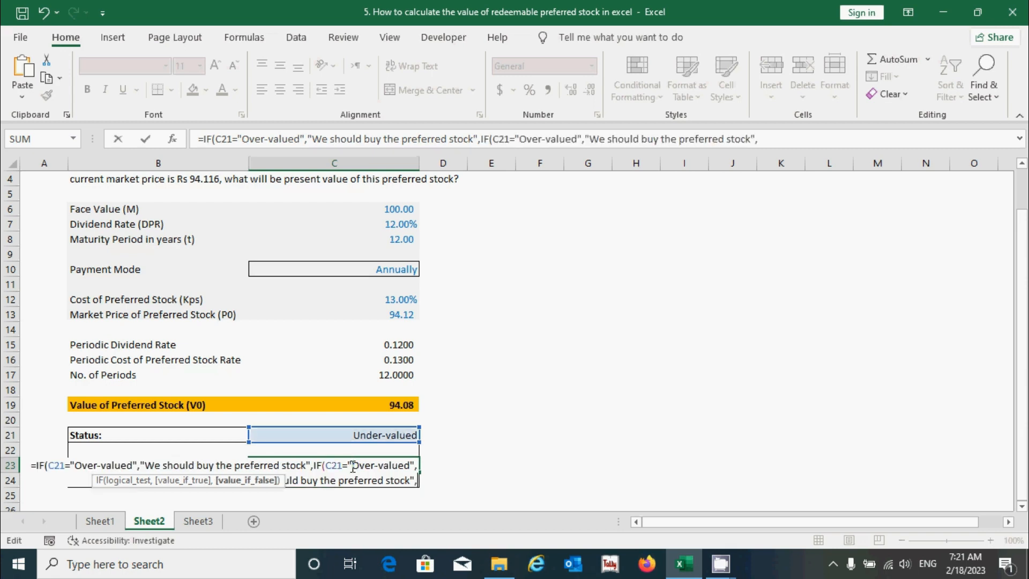
# Step: Change the comparison text in the nested IF of the C23 formula to "Under-valued"
pyautogui.click(377, 467)
pyautogui.press('BackSpace')
pyautogui.press('BackSpace')
pyautogui.press('BackSpace')
pyautogui.press('BackSpace')
pyautogui.write('Under')
# Step: Change the nested IF's true result in the C23 formula to "We should sell the preferred stock"
pyautogui.click(319, 481)
pyautogui.press('BackSpace')
pyautogui.press('BackSpace')
pyautogui.press('BackSpace')
pyautogui.write('sell')
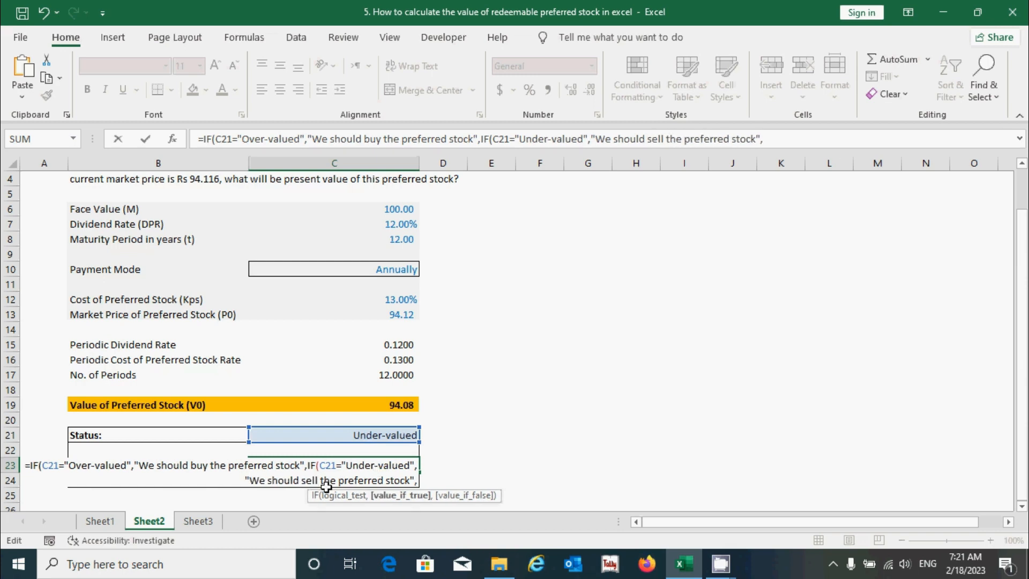
# Step: Add "We should hold the preferred stock" as the final false result of the C23 formula, close both parentheses and commit it
pyautogui.click(418, 484)
pyautogui.write('"We should')
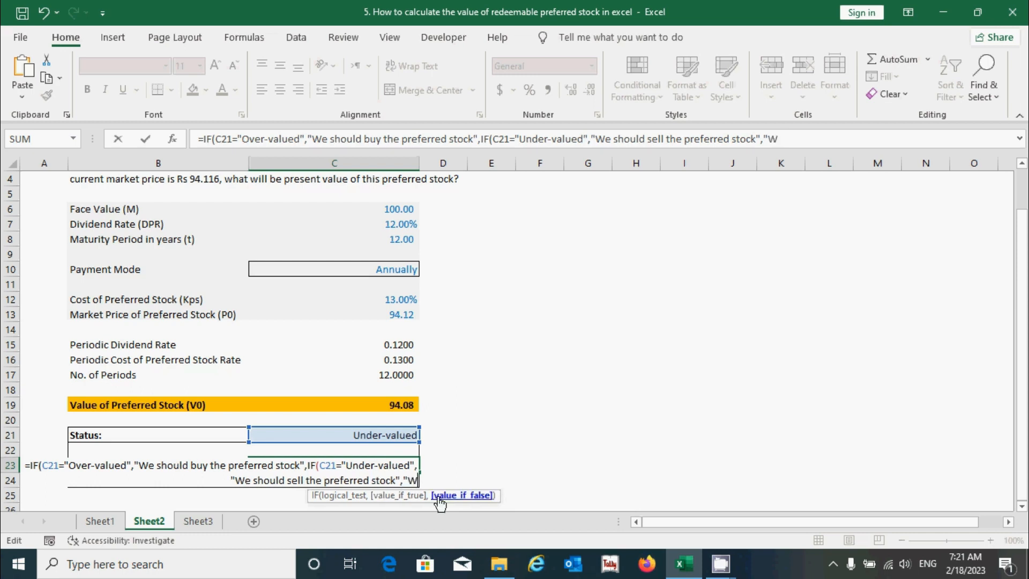
pyautogui.write(' h')
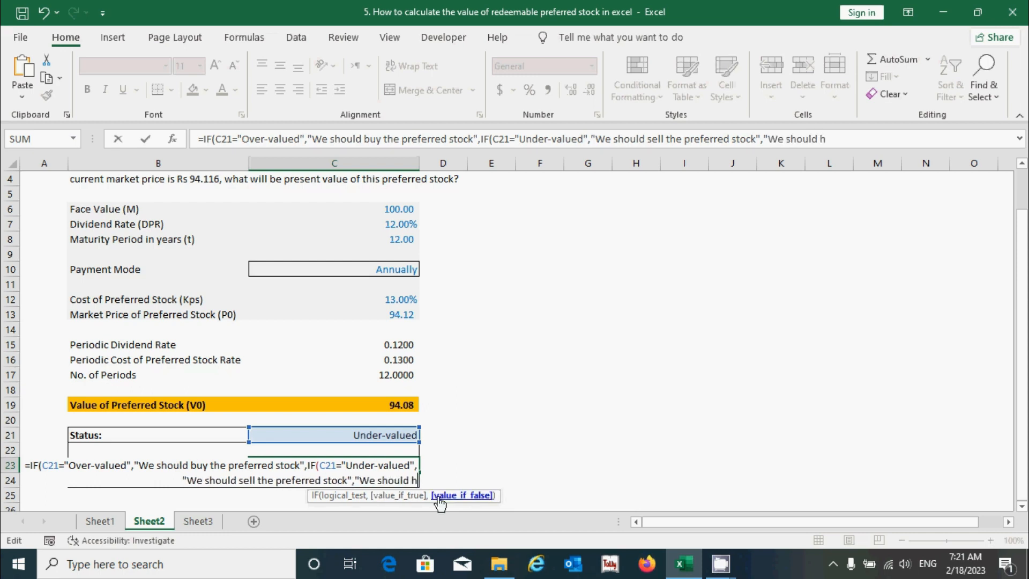
pyautogui.write('old the prefer')
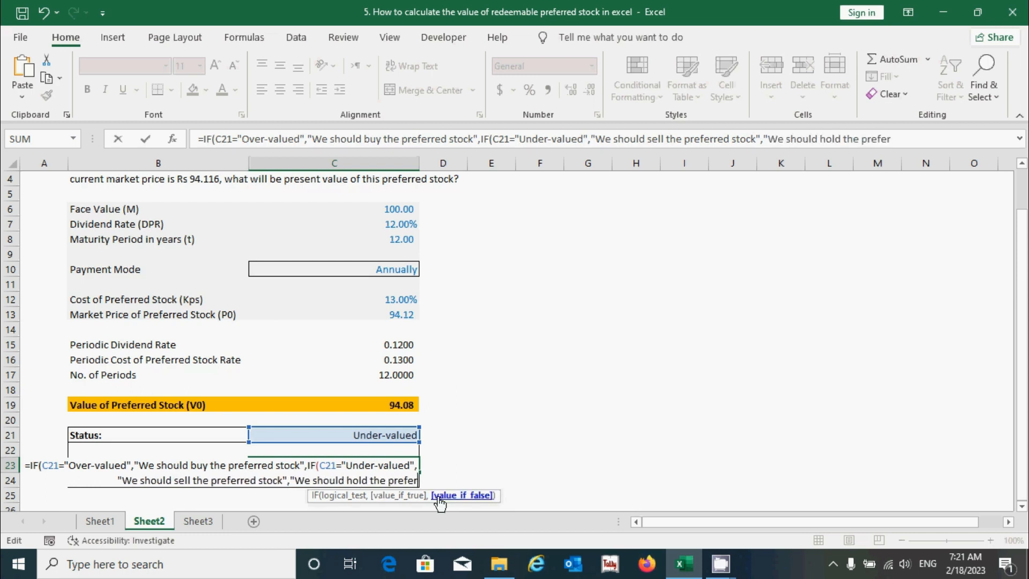
pyautogui.write('red stock')
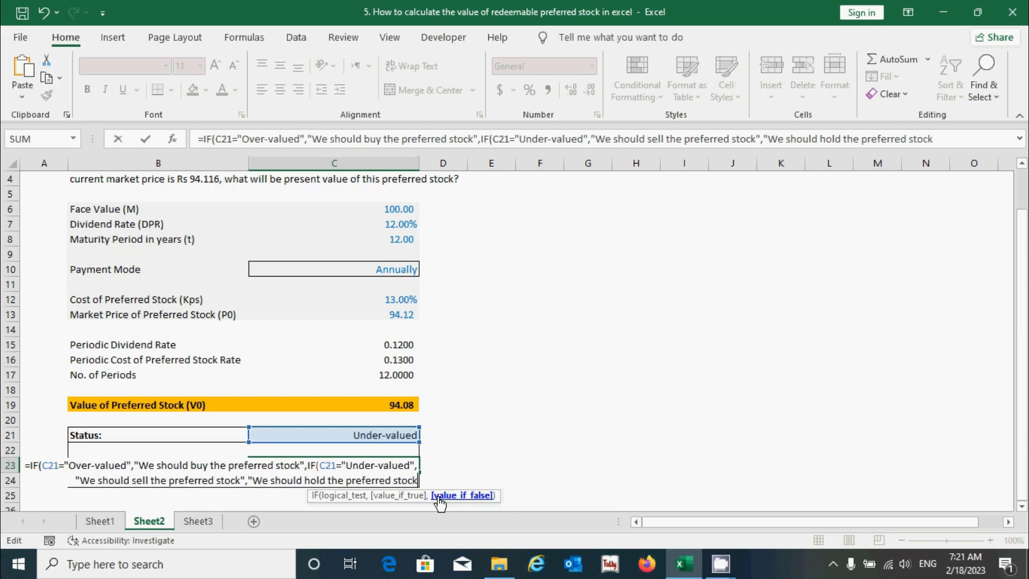
pyautogui.write('"')
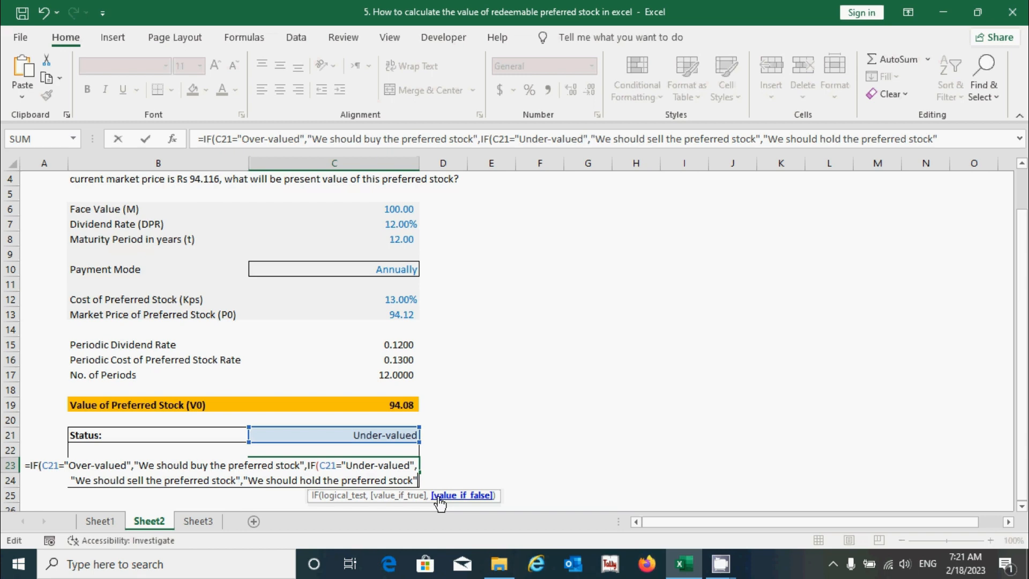
pyautogui.write('))')
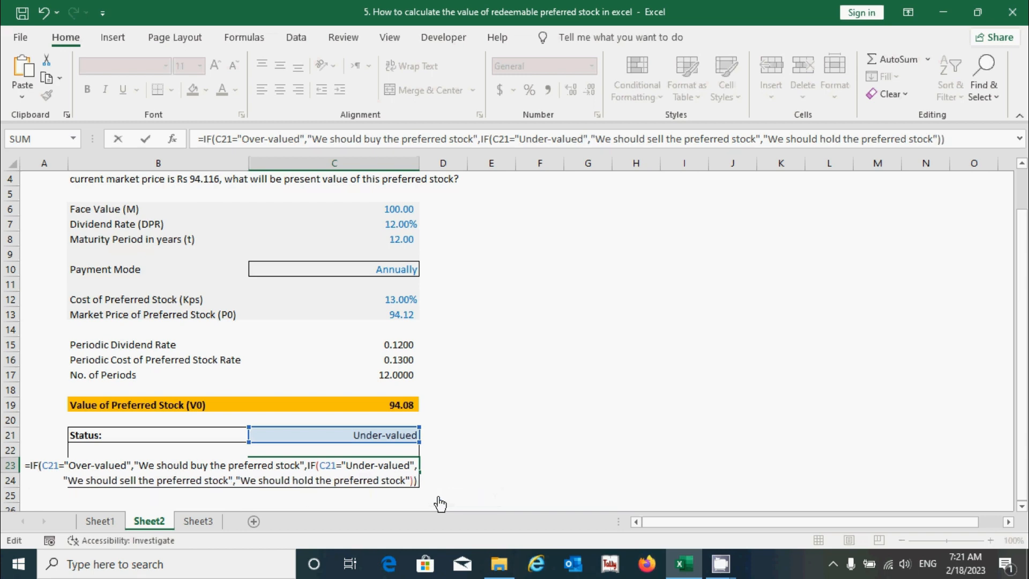
pyautogui.press('Return')
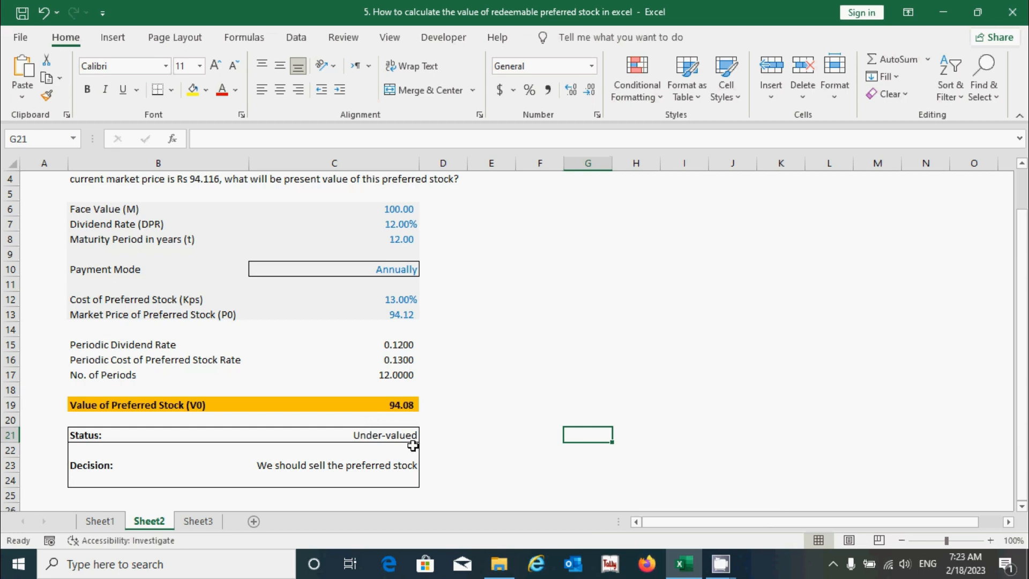
# Step: Zoom the sheet out to 85% to view the whole calculation from the title to the decision
pyautogui.click(541, 455)
pyautogui.scroll(1, 540, 455)
pyautogui.scroll(1, 540, 455)
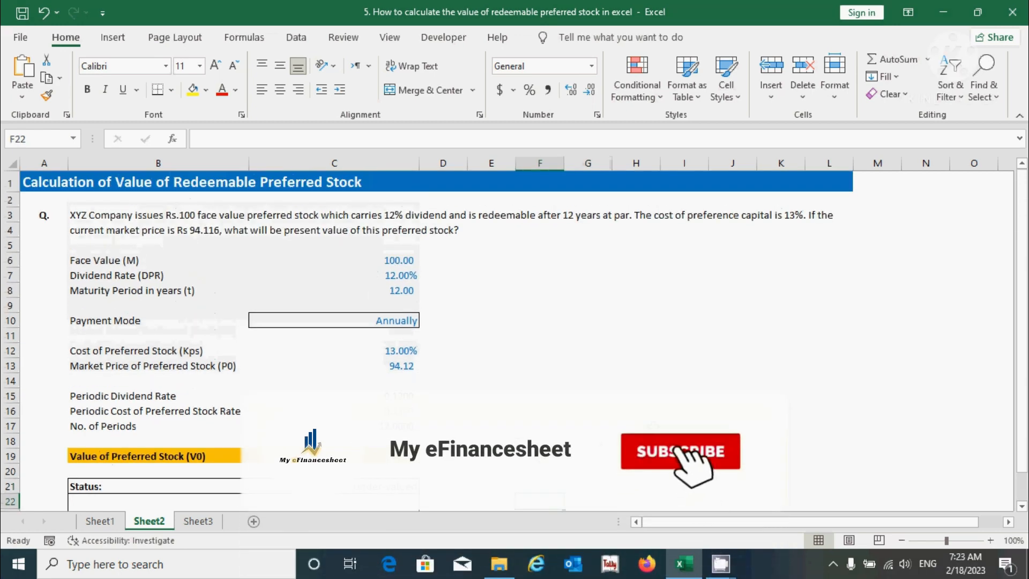
pyautogui.click(636, 426)
pyautogui.keyDown('ctrl'); pyautogui.scroll(-1, 538, 386); pyautogui.keyUp('ctrl')
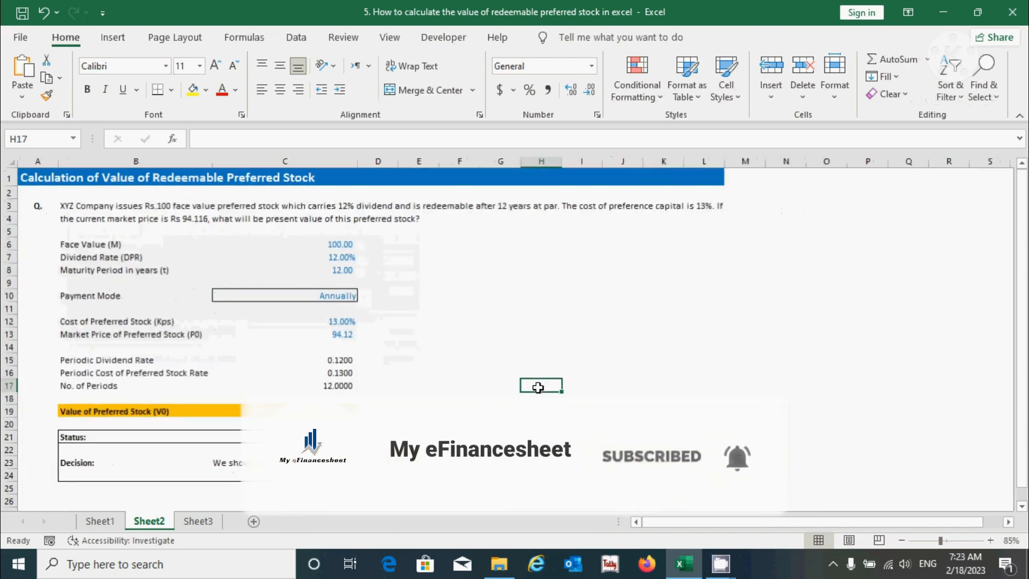
pyautogui.click(669, 422)
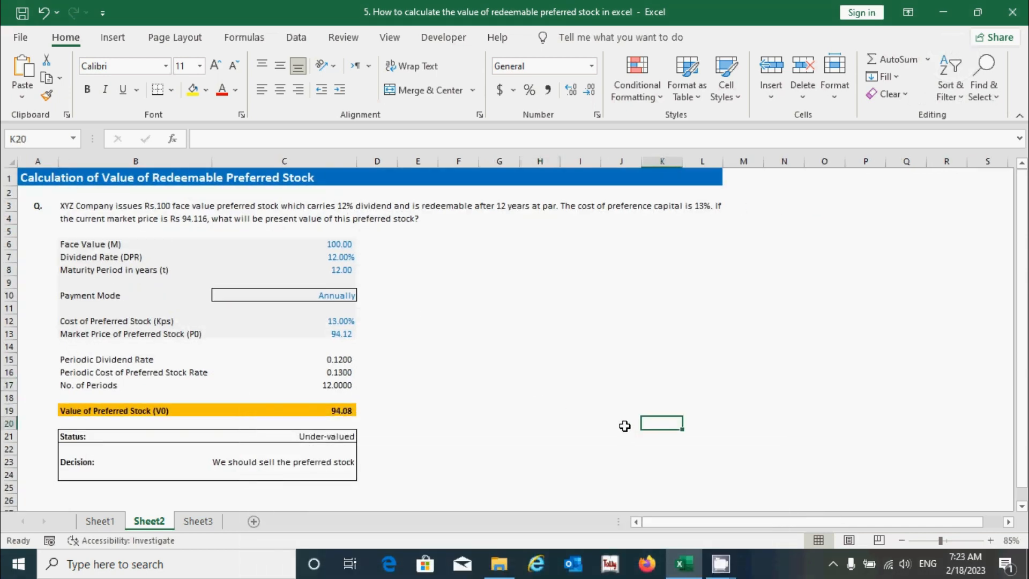